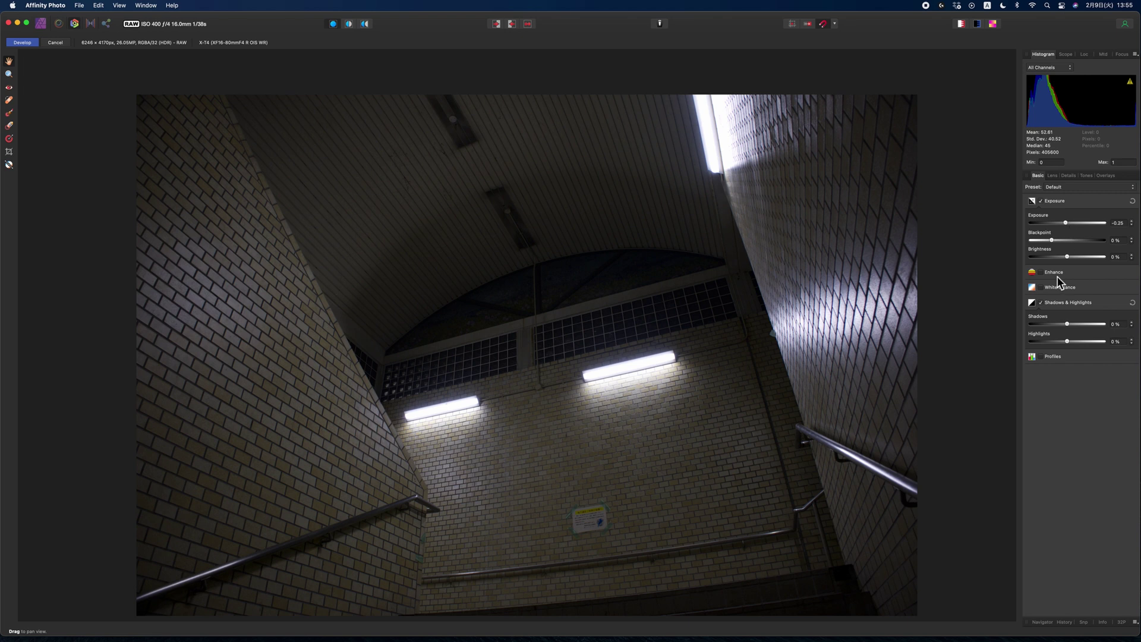
Enable Enhance with slightly lower contrast and vibrance, clarity at -17% and saturation at -18%, and set shadows to -2% and highlights to -21%
click(1041, 273)
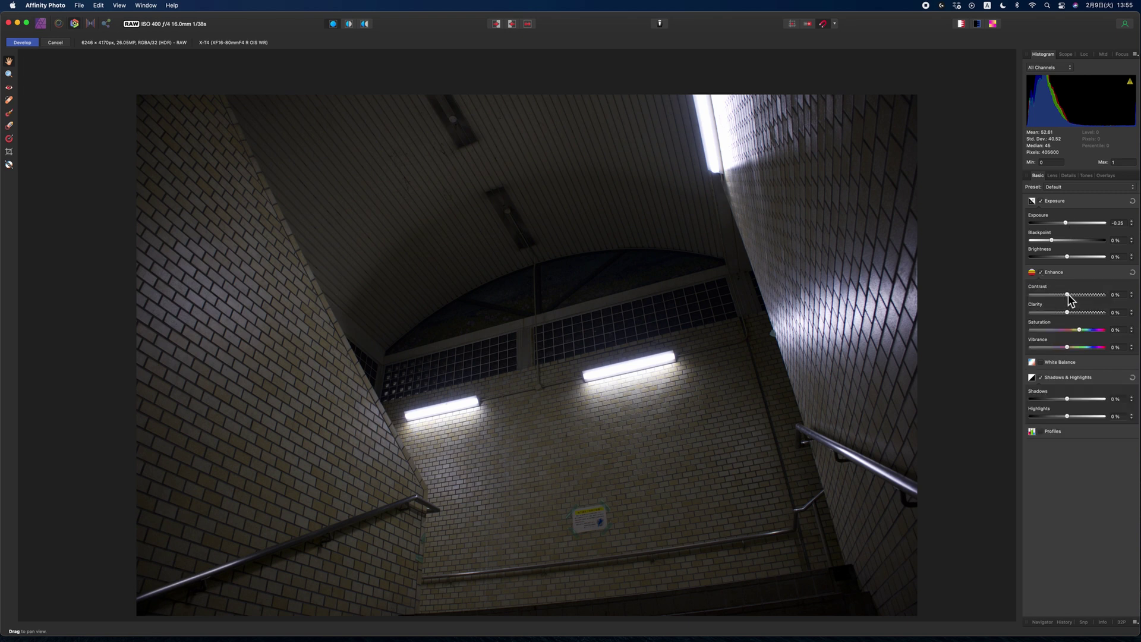
drag(1067, 295, 1067, 347)
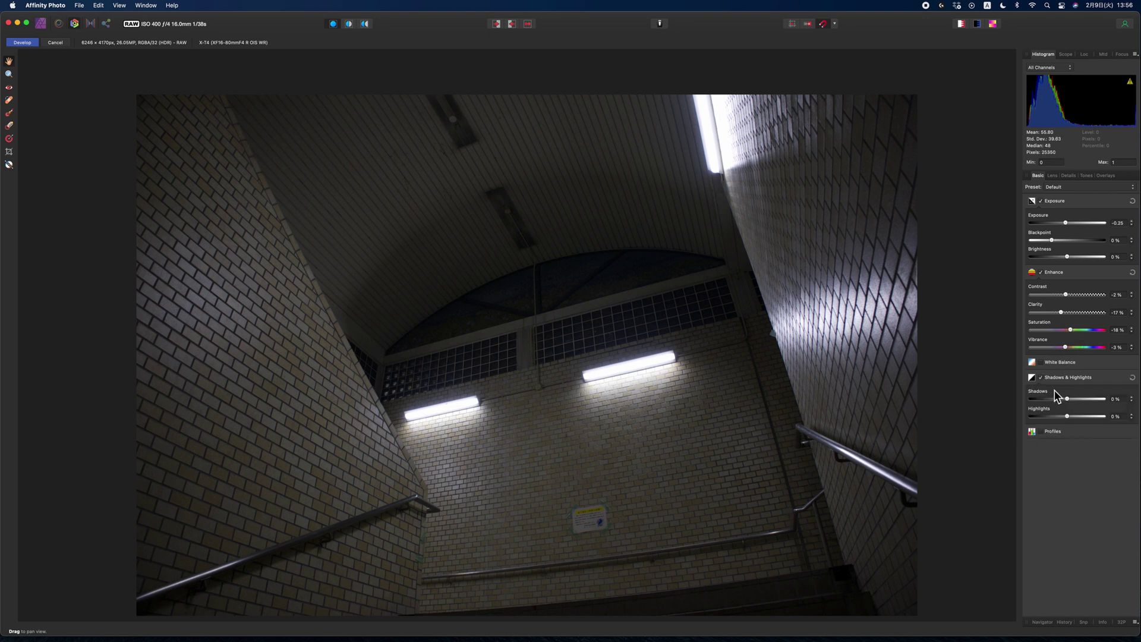
drag(1067, 402, 1091, 401)
Enable White Balance, cool the colour temperature and shift the tint slightly toward green
click(1045, 363)
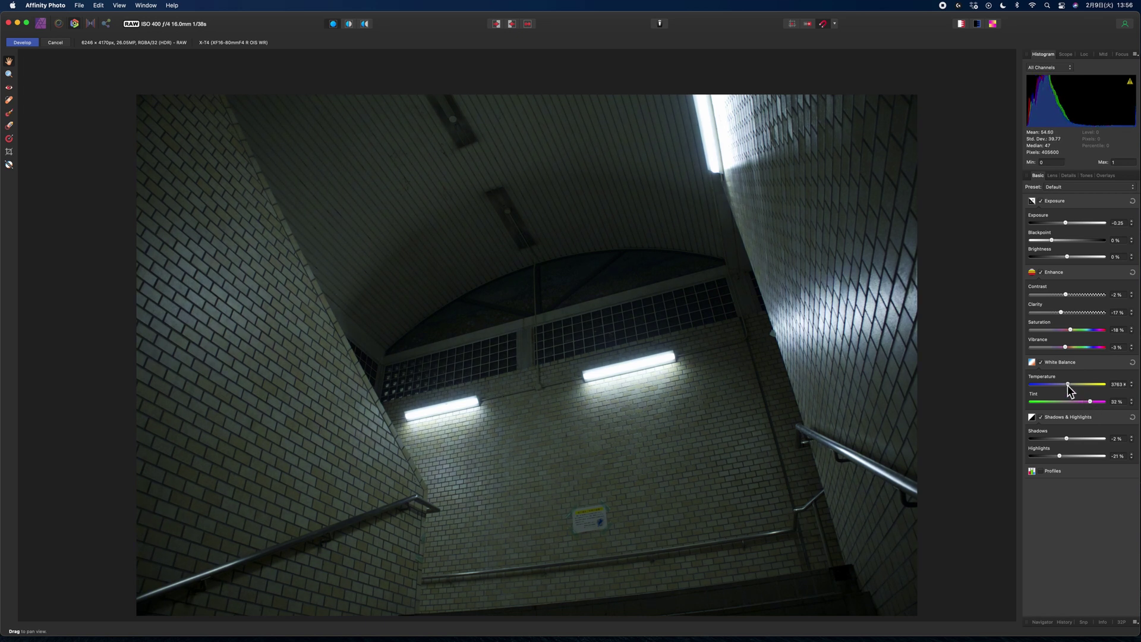
drag(1067, 386, 1068, 385)
click(1040, 362)
click(1041, 362)
drag(1091, 402, 1088, 401)
Add noise to the photo at 22% intensity and check the grain up close
click(1067, 176)
click(1041, 231)
drag(1047, 254, 1047, 255)
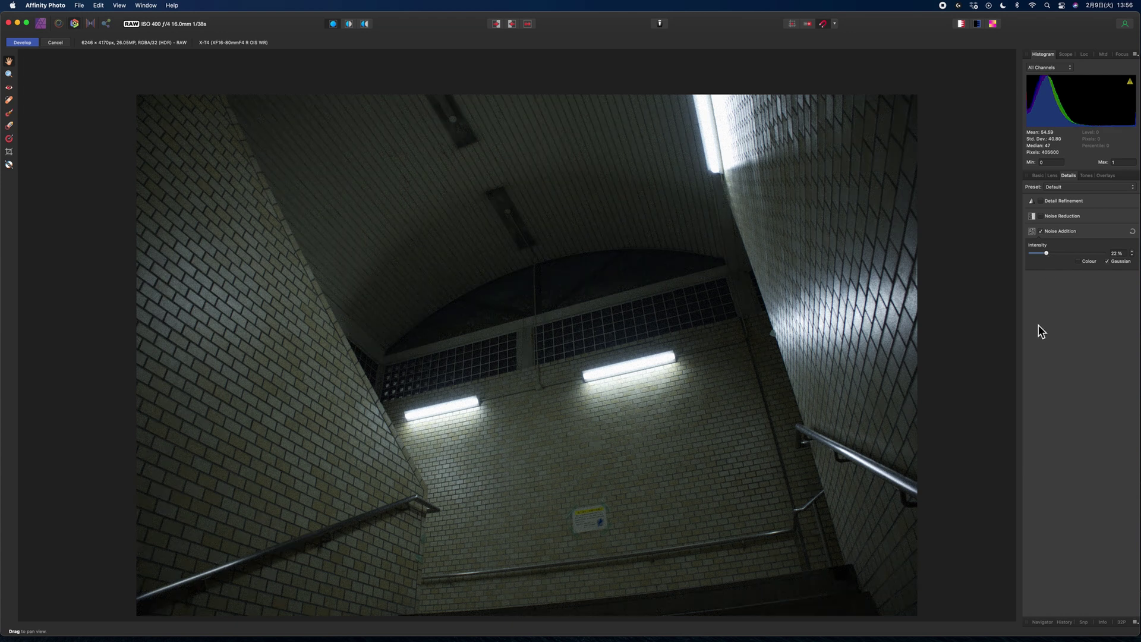
scroll(479, 389, up, 3)
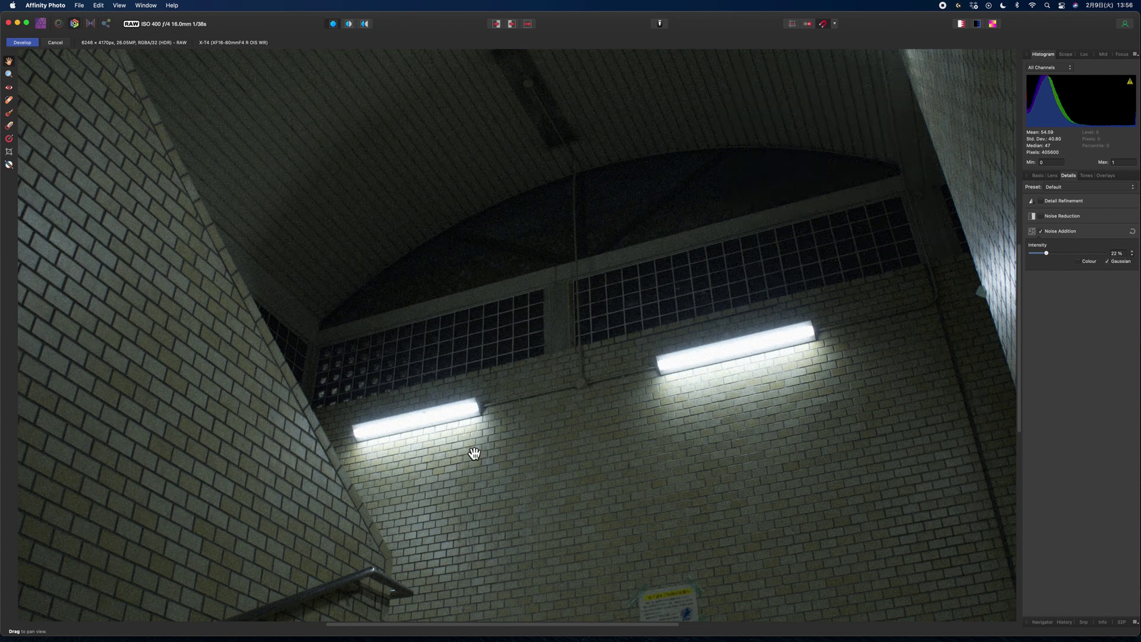
scroll(511, 261, up, 1)
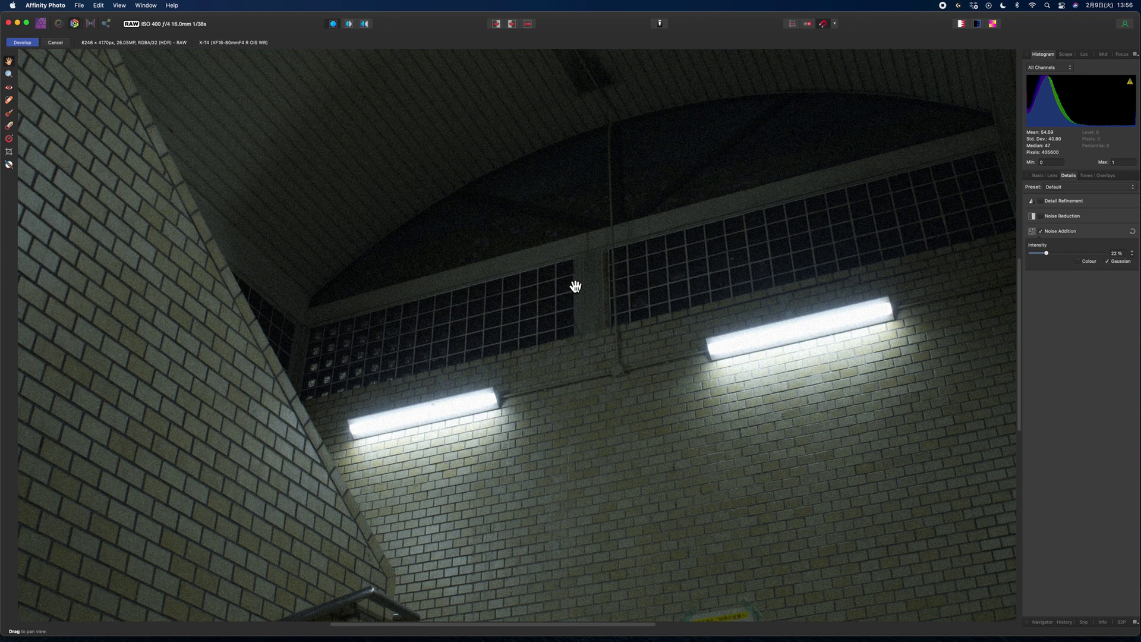
scroll(683, 368, down, 2)
scroll(773, 395, down, 1)
scroll(796, 410, right, 2)
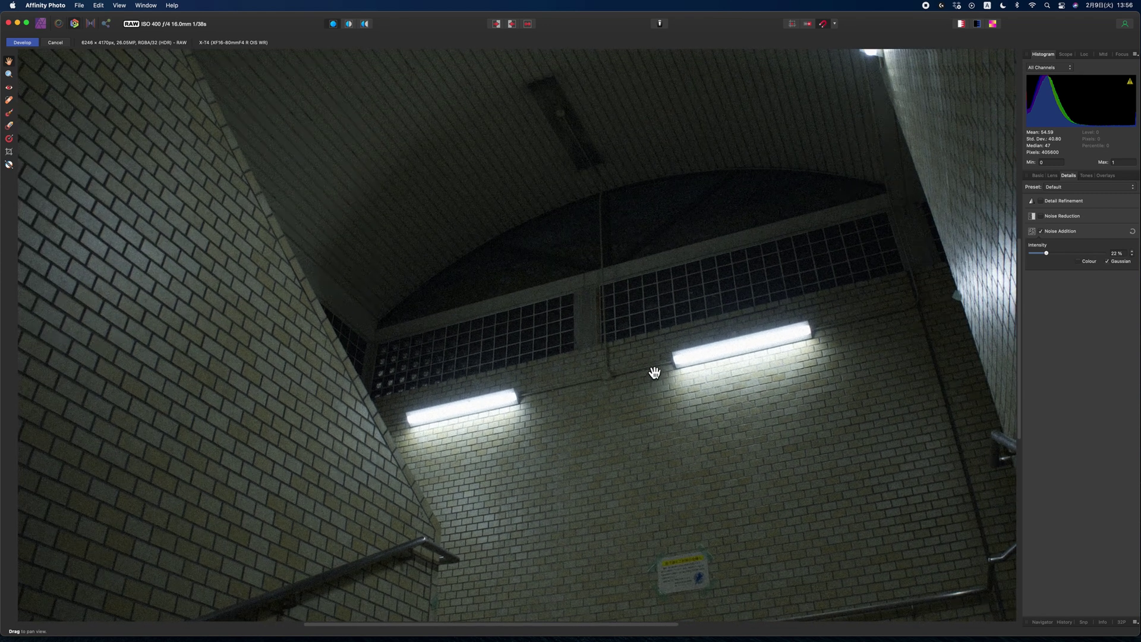
scroll(652, 369, down, 3)
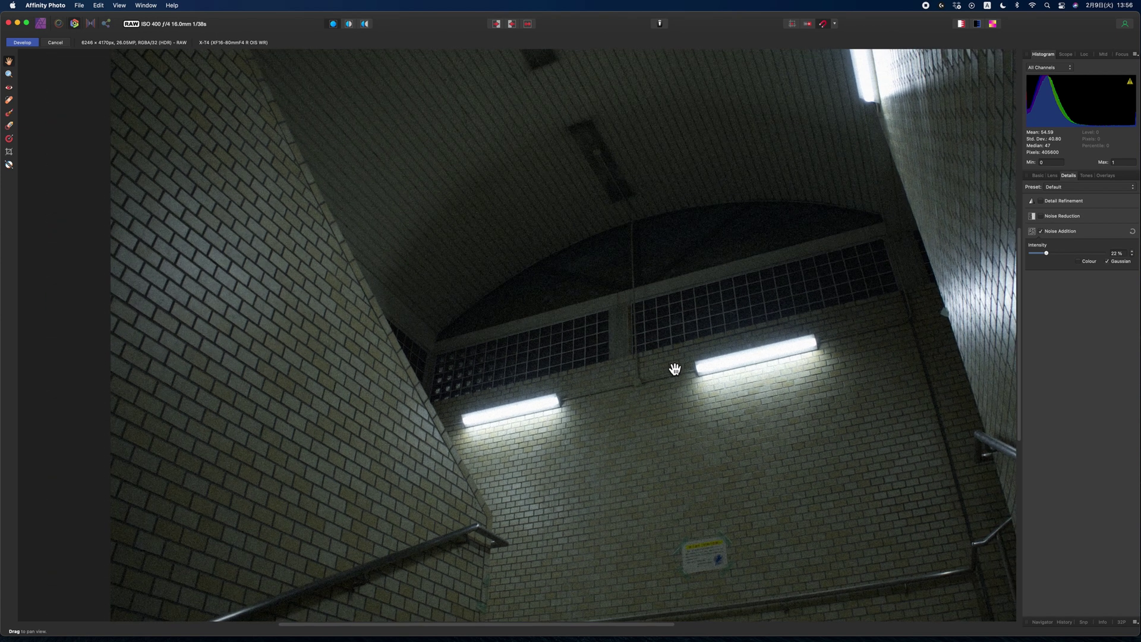
scroll(676, 368, down, 4)
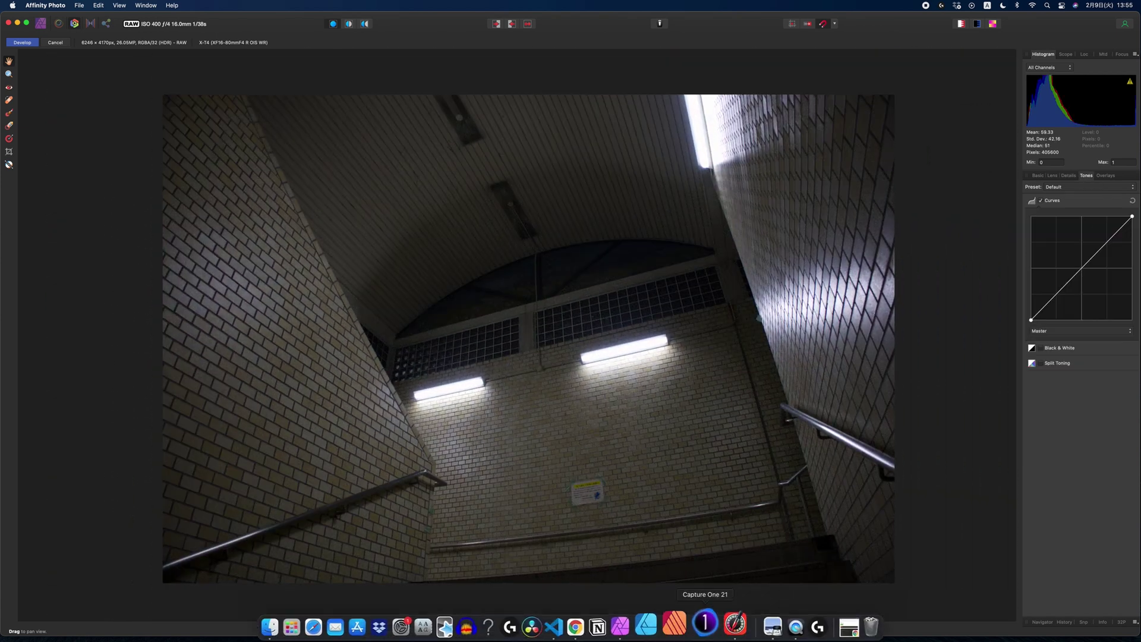
Switch to Digital Color Meter and sample the RGB values of the dark arch above the lights
click(720, 623)
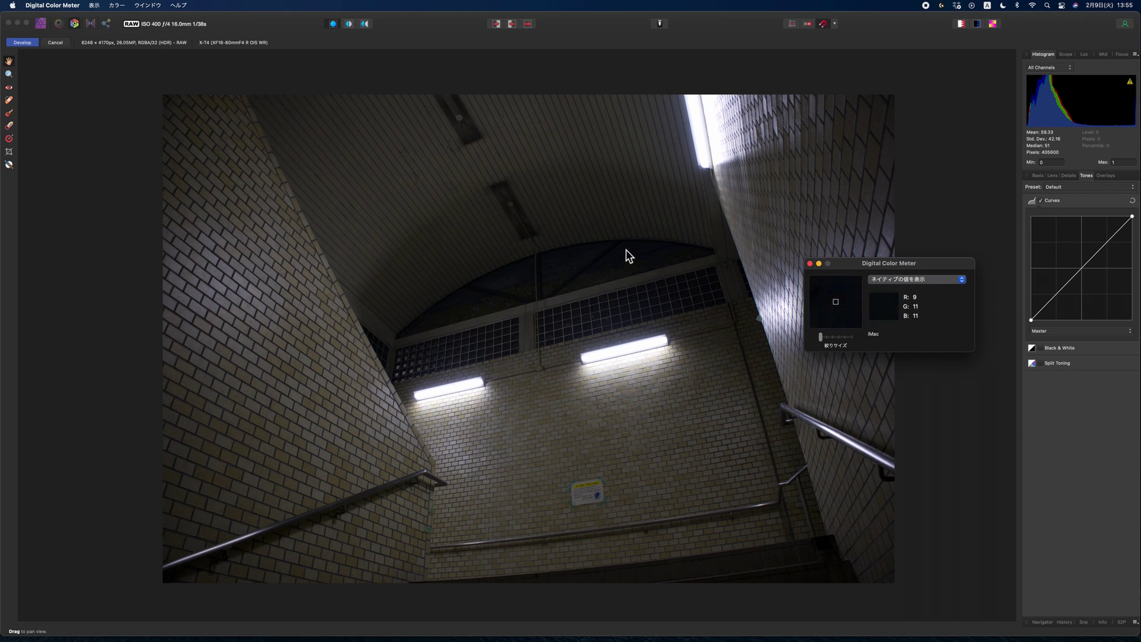
scroll(612, 259, up, 3)
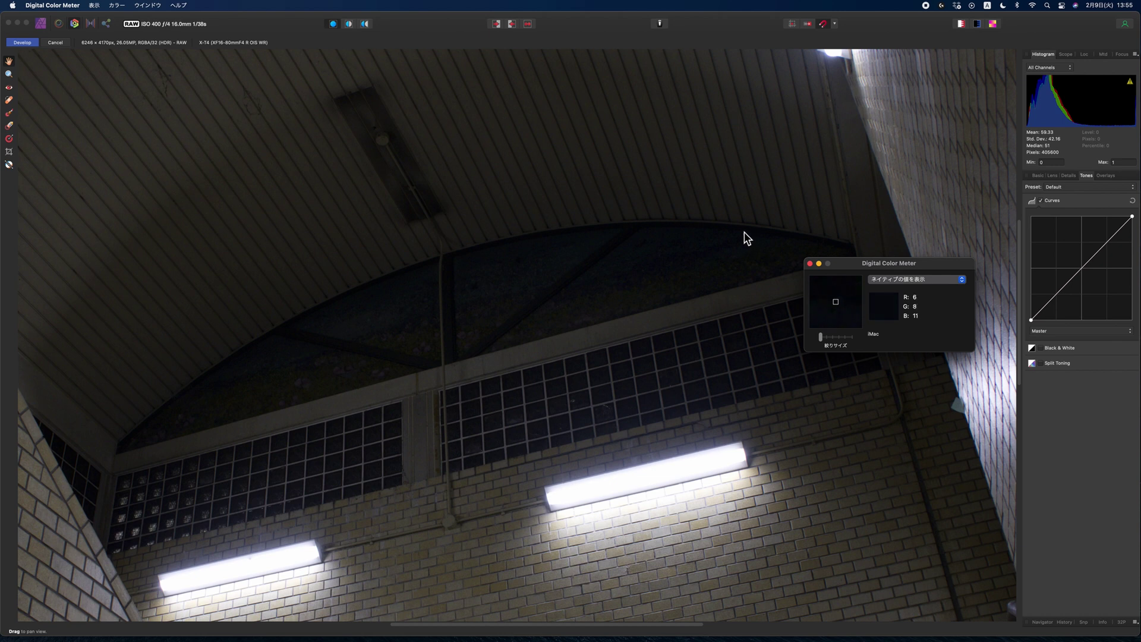
scroll(641, 297, down, 5)
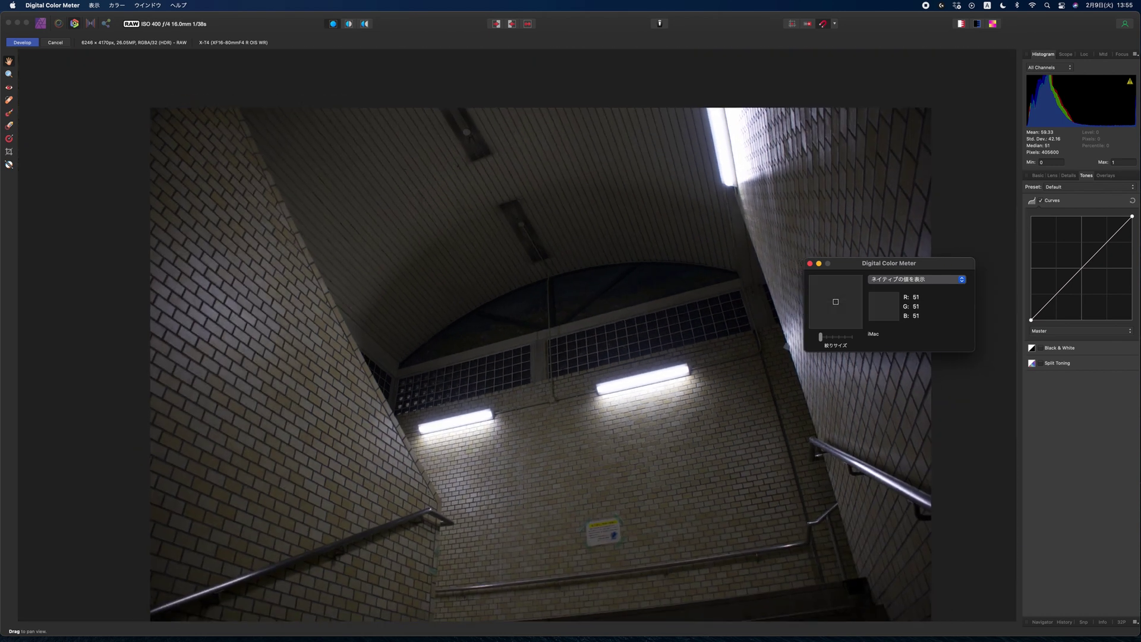
click(592, 622)
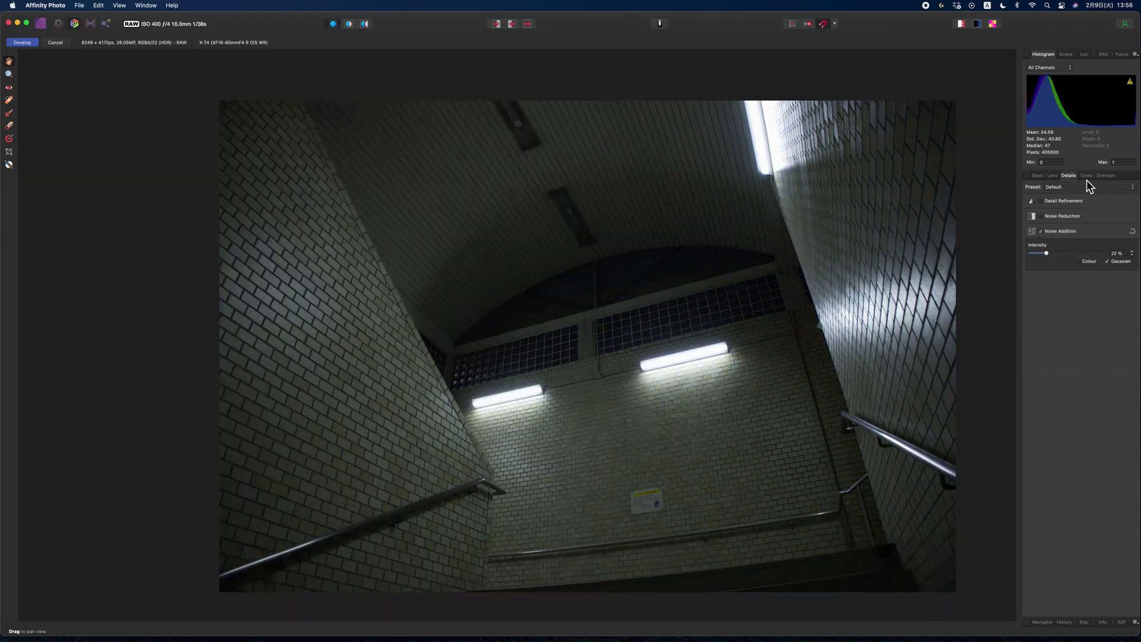
Anchor the Master tone curve in the shadows and upper midtones, and raise its black point slightly to fade the blacks
click(1086, 176)
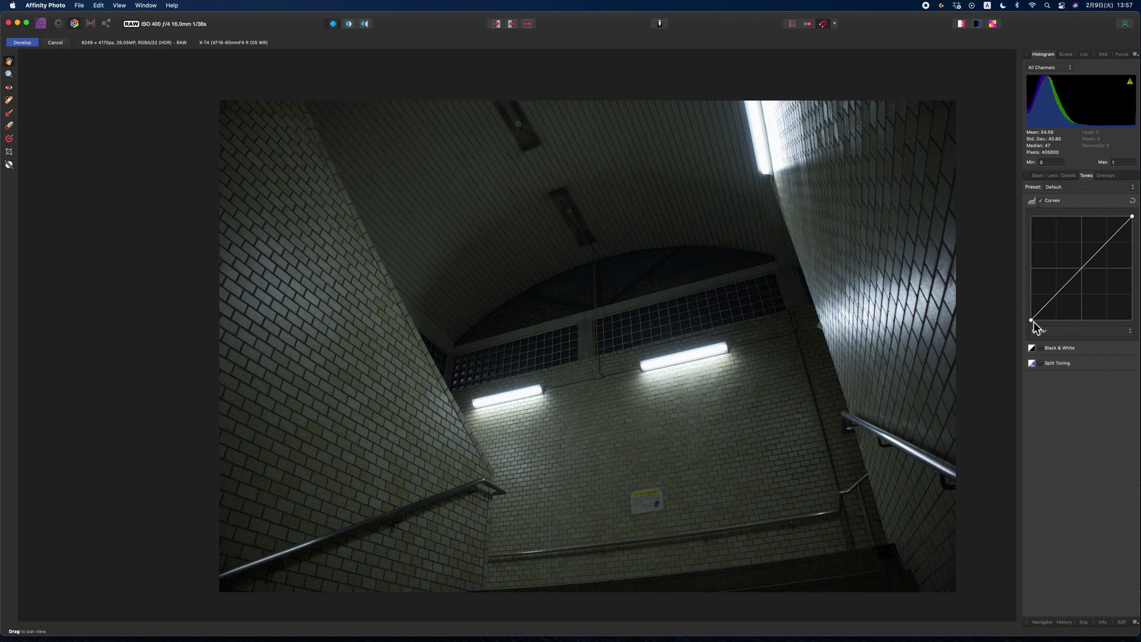
click(1050, 301)
drag(1034, 325, 1032, 323)
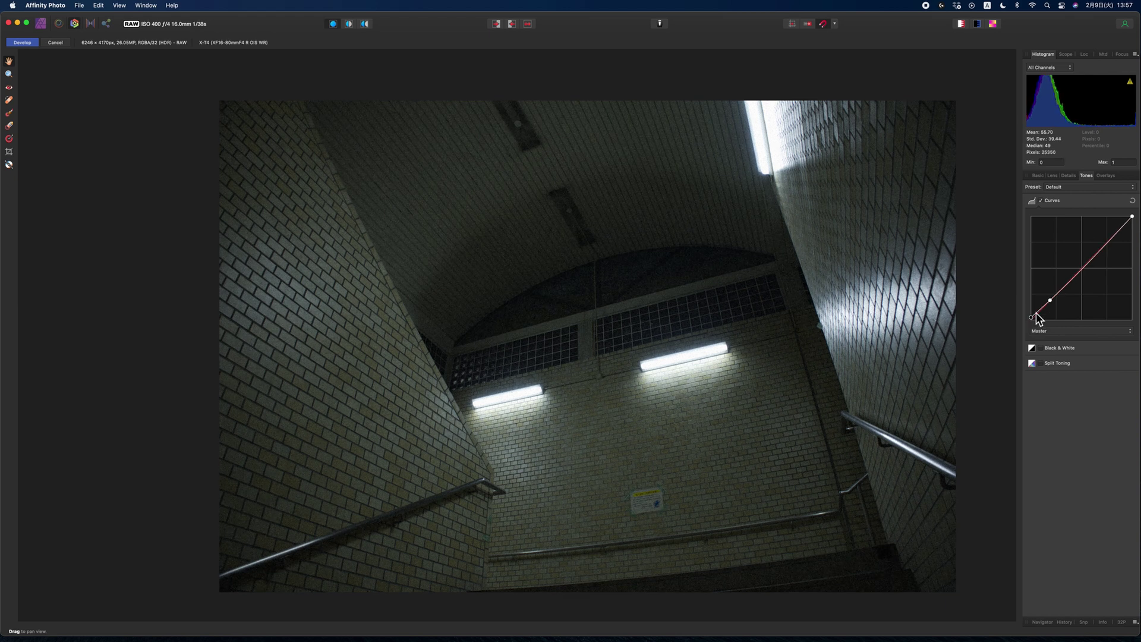
click(1091, 260)
drag(1032, 317, 1031, 314)
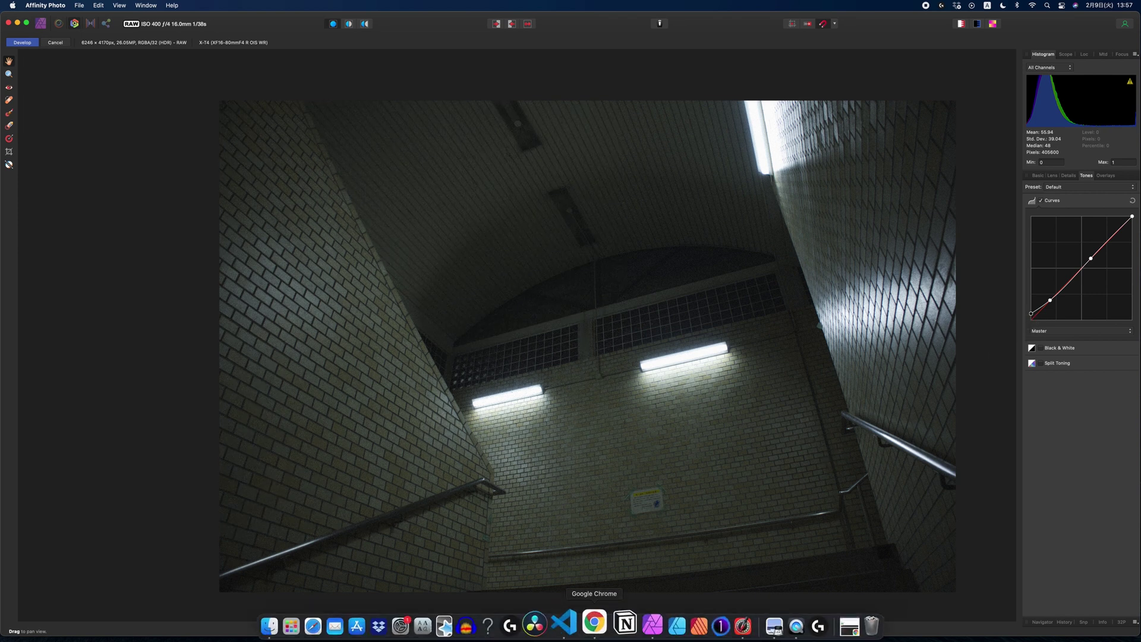
Sample the dark arch and grid windows with Digital Color Meter to examine the RGB values of the faded blacks
click(725, 622)
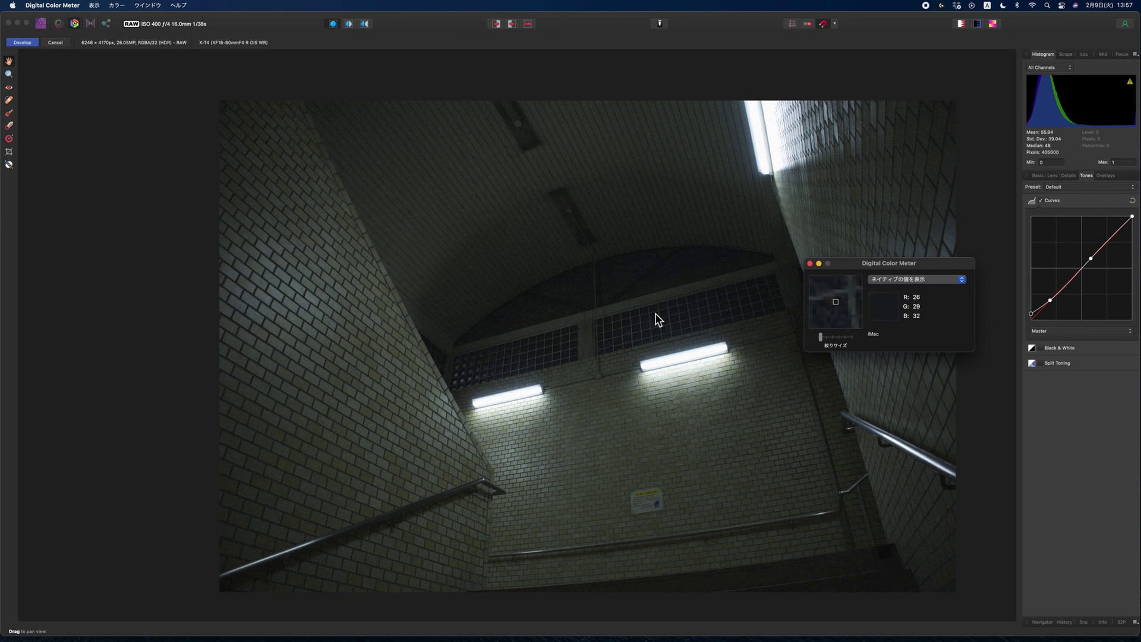
scroll(664, 245, up, 5)
scroll(680, 278, up, 5)
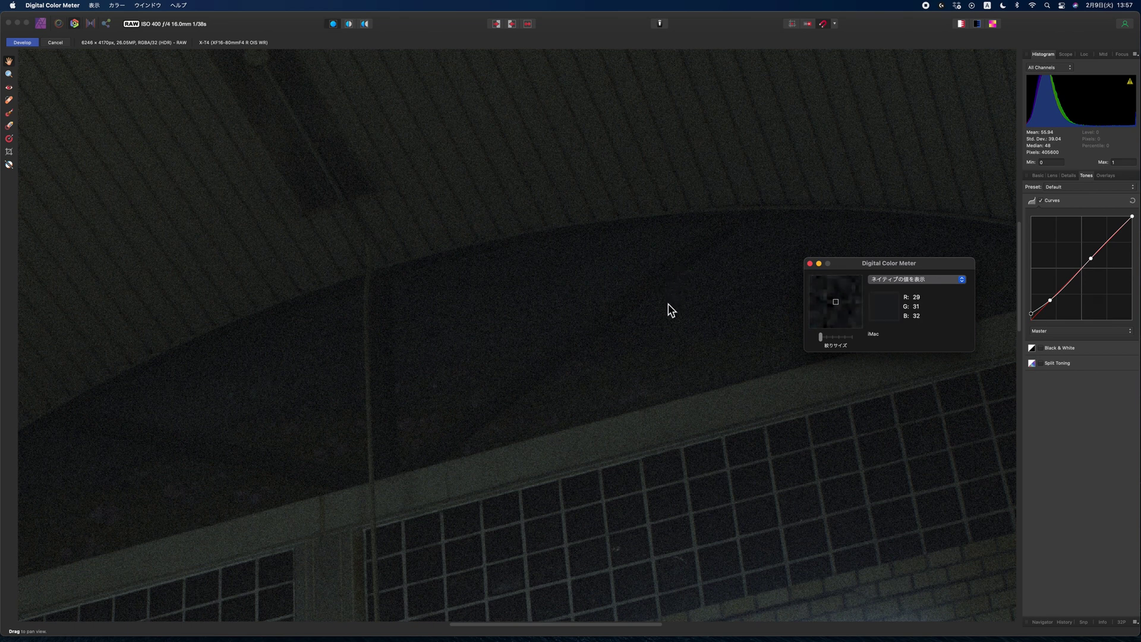
scroll(758, 399, down, 6)
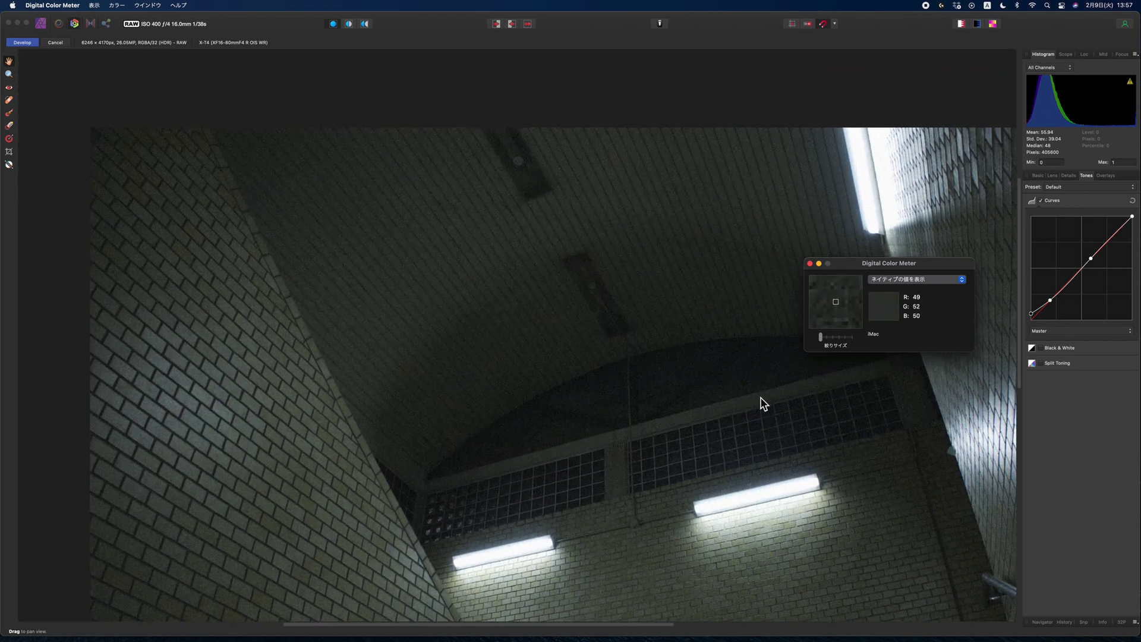
click(765, 400)
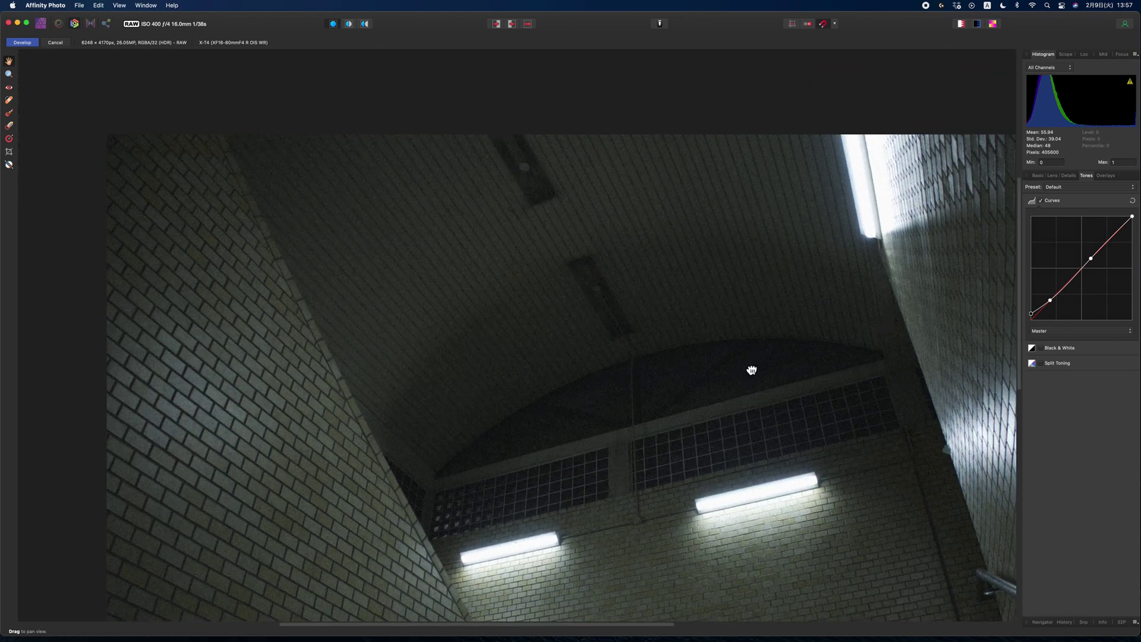
scroll(751, 374, down, 3)
scroll(751, 375, right, 2)
scroll(767, 364, down, 3)
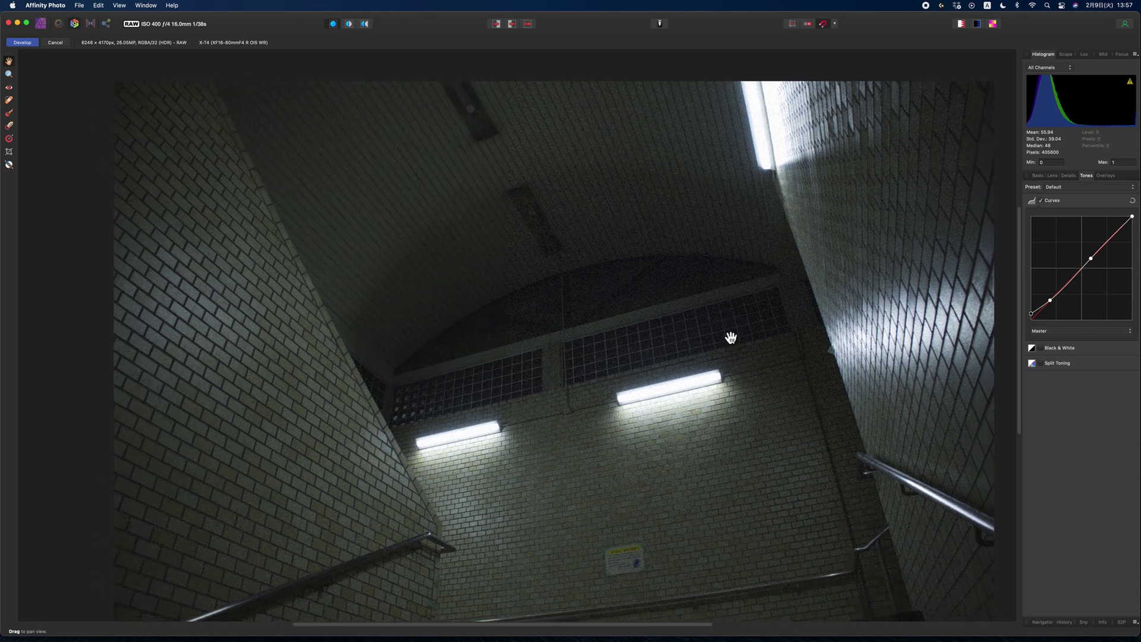
Switch to Chrome to view the reference pharmacy photo and sample its colours with Digital Color Meter
click(1082, 331)
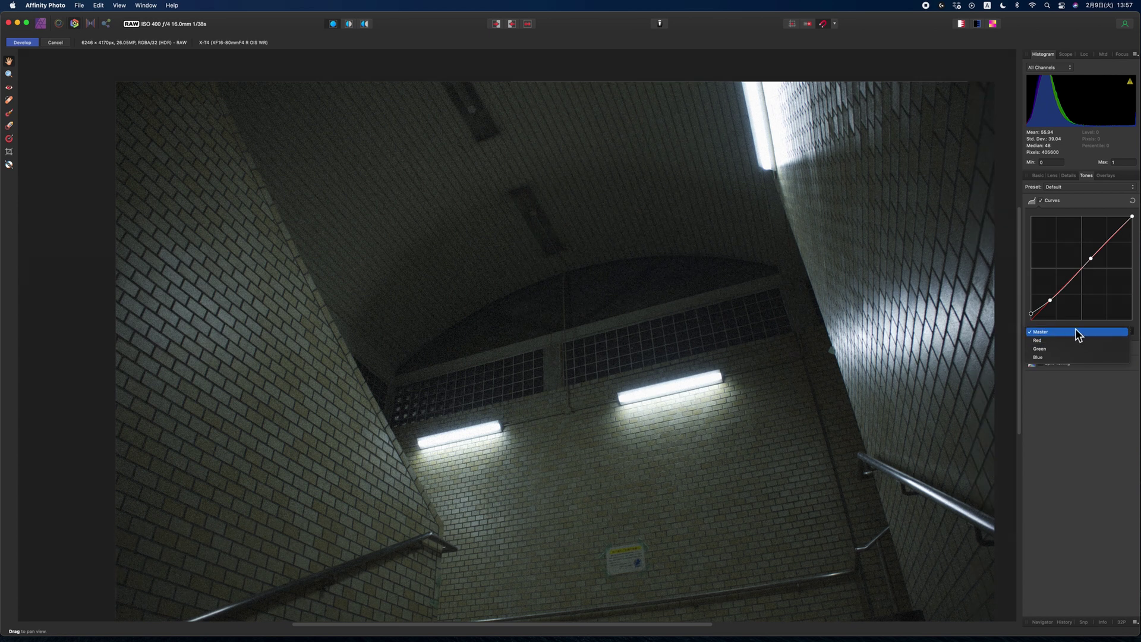
click(1075, 331)
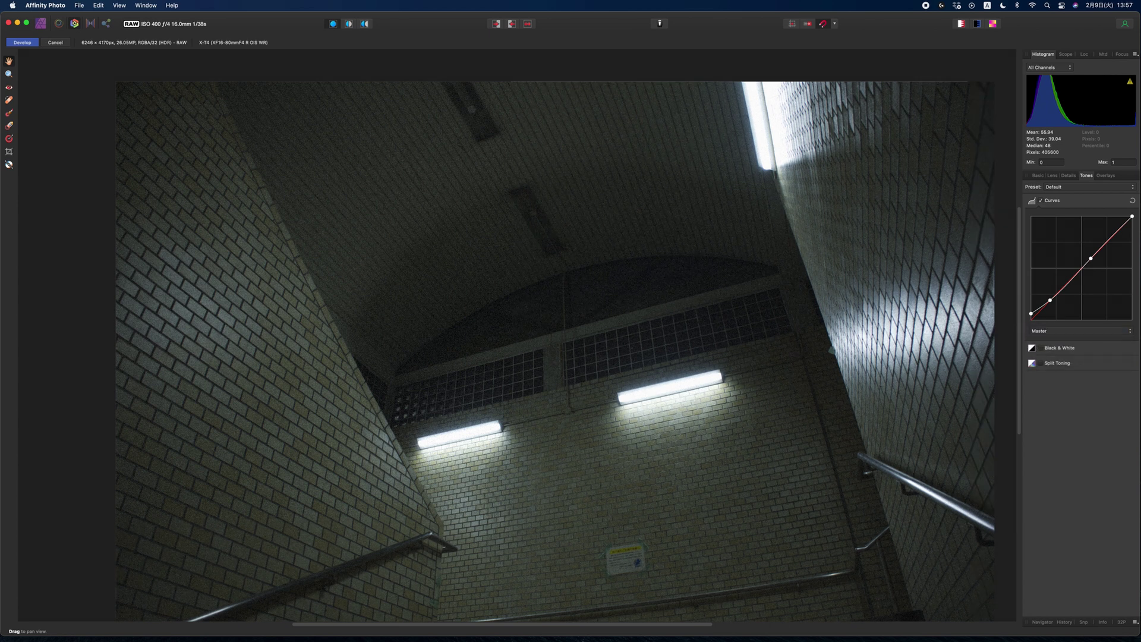
click(589, 615)
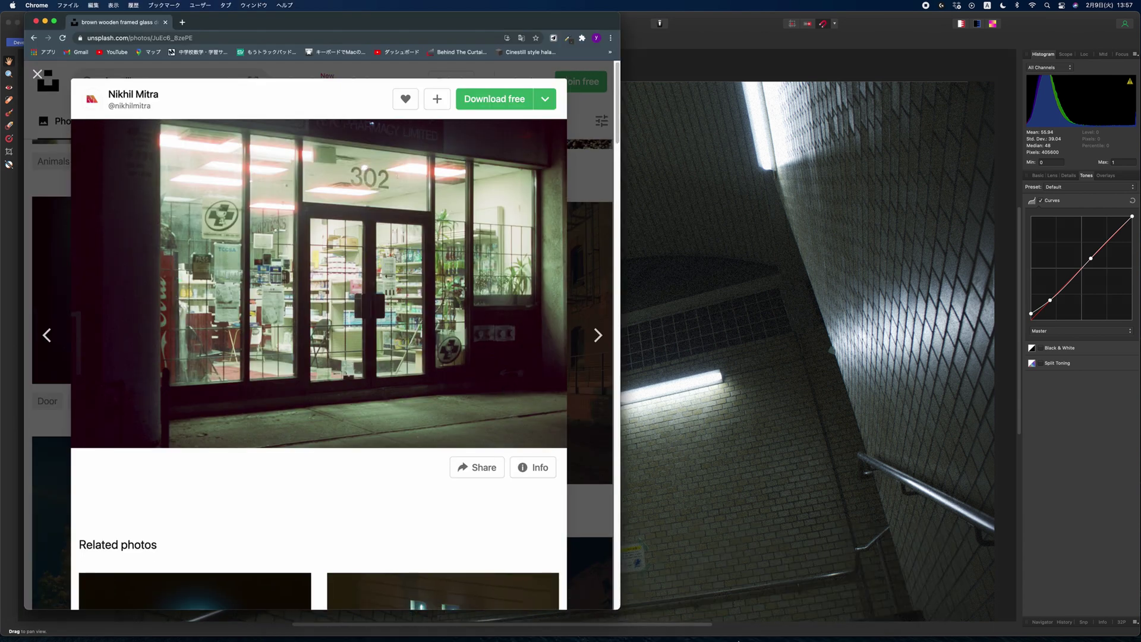
click(734, 624)
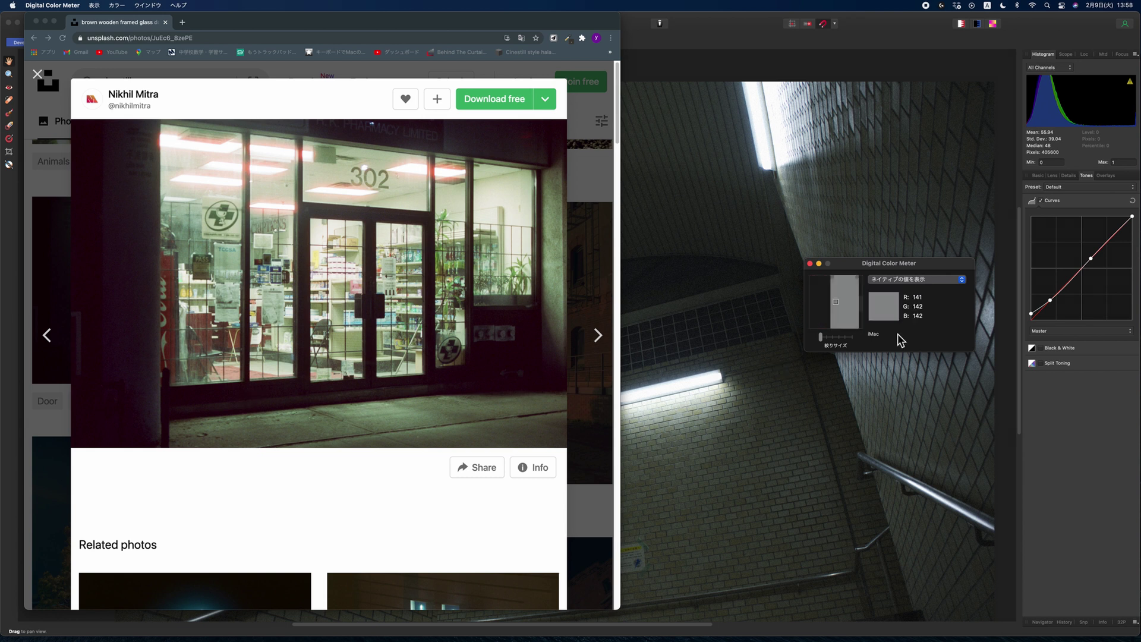
Return to Affinity Photo, add points along the Red curve from highlights to shadows, and raise the red in the shadows slightly
click(1086, 330)
click(1085, 329)
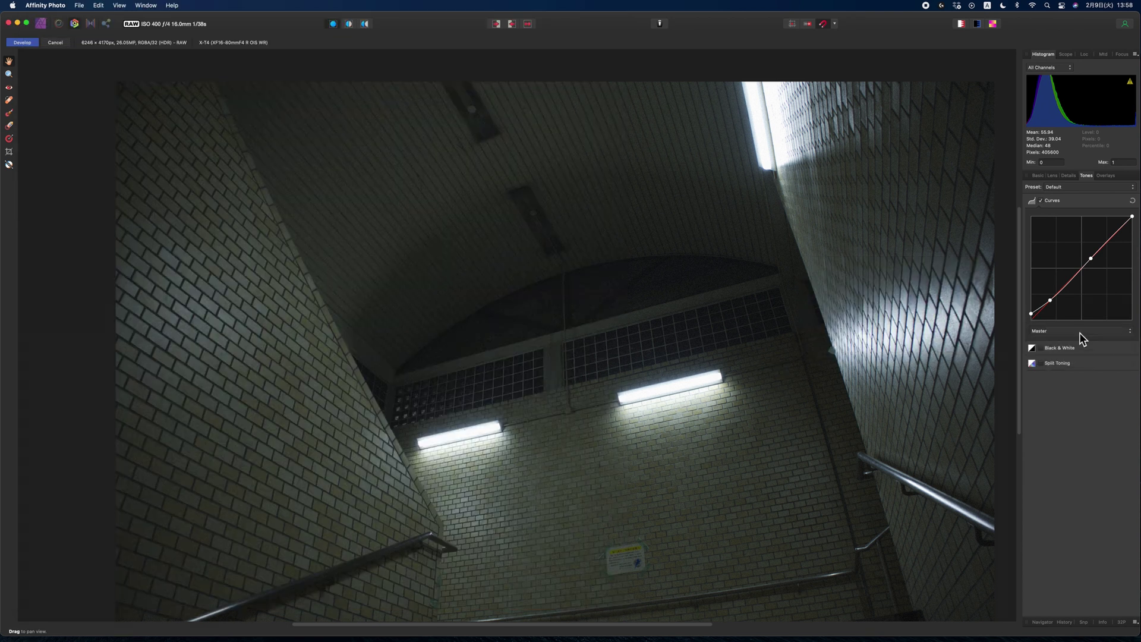
click(1082, 343)
click(1119, 230)
click(1105, 242)
click(1090, 261)
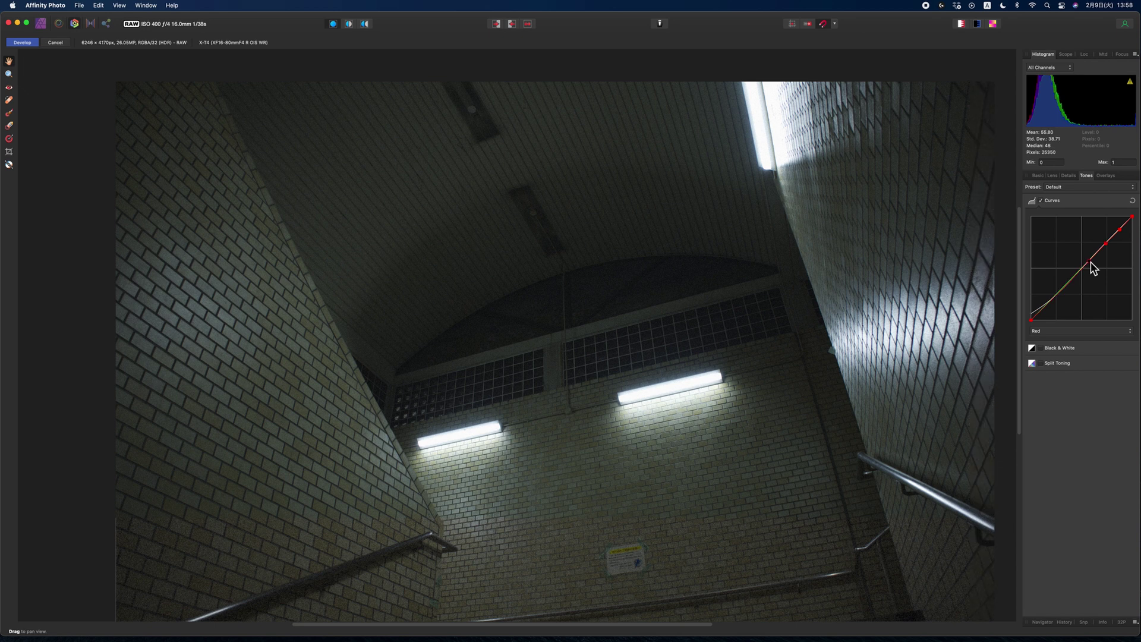
click(1066, 288)
click(1049, 304)
mouse_move(1050, 310)
mouse_down()
mouse_move(1064, 288)
mouse_move(1049, 304)
mouse_up()
Sample the reference photo's shadows with Digital Color Meter, and add points along the Green curve to lower the green in the shadows
mouse_move(689, 631)
click(730, 622)
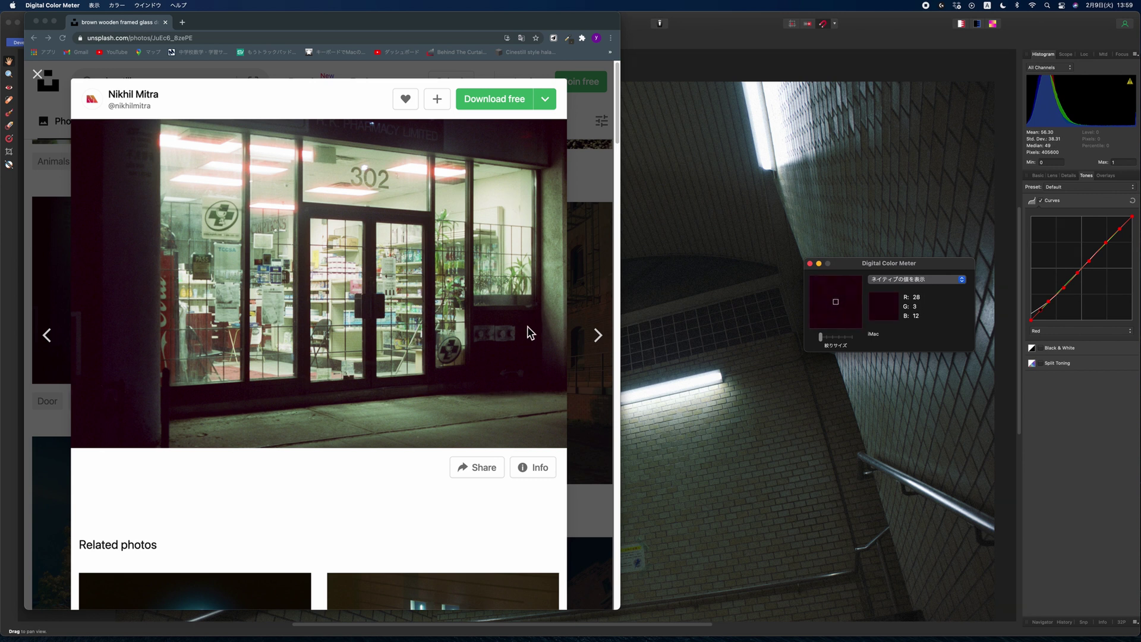
click(1081, 331)
click(1079, 339)
click(1040, 311)
click(1057, 297)
click(1076, 276)
click(1097, 254)
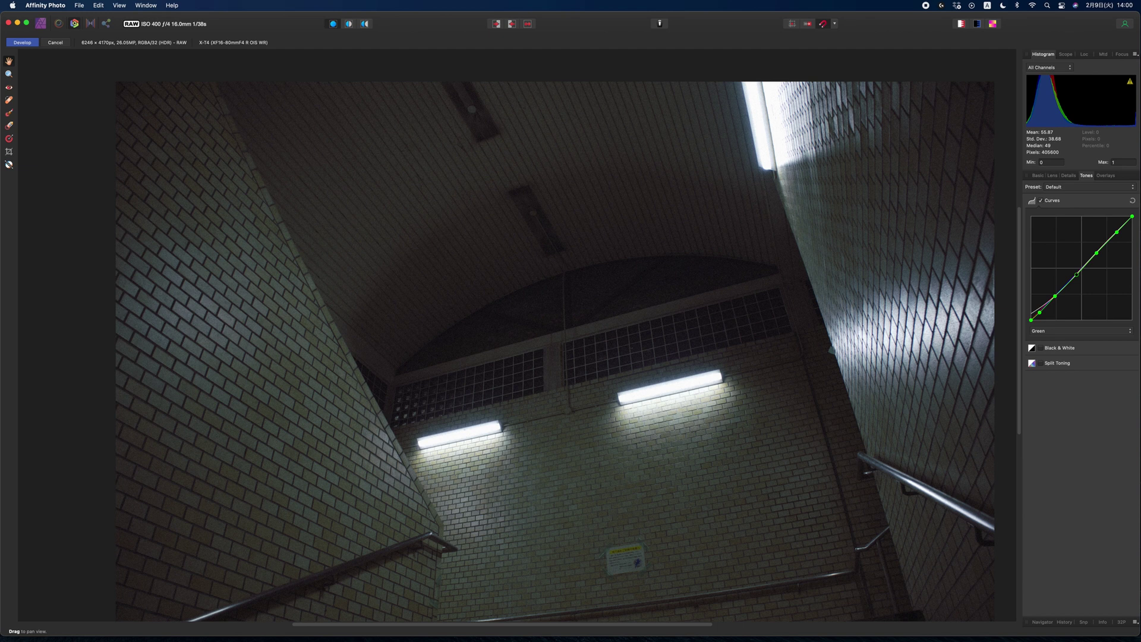
Sample the reference photo's bright areas with Digital Color Meter, and raise the Green curve slightly in the upper midtones and highlights
click(611, 623)
click(720, 623)
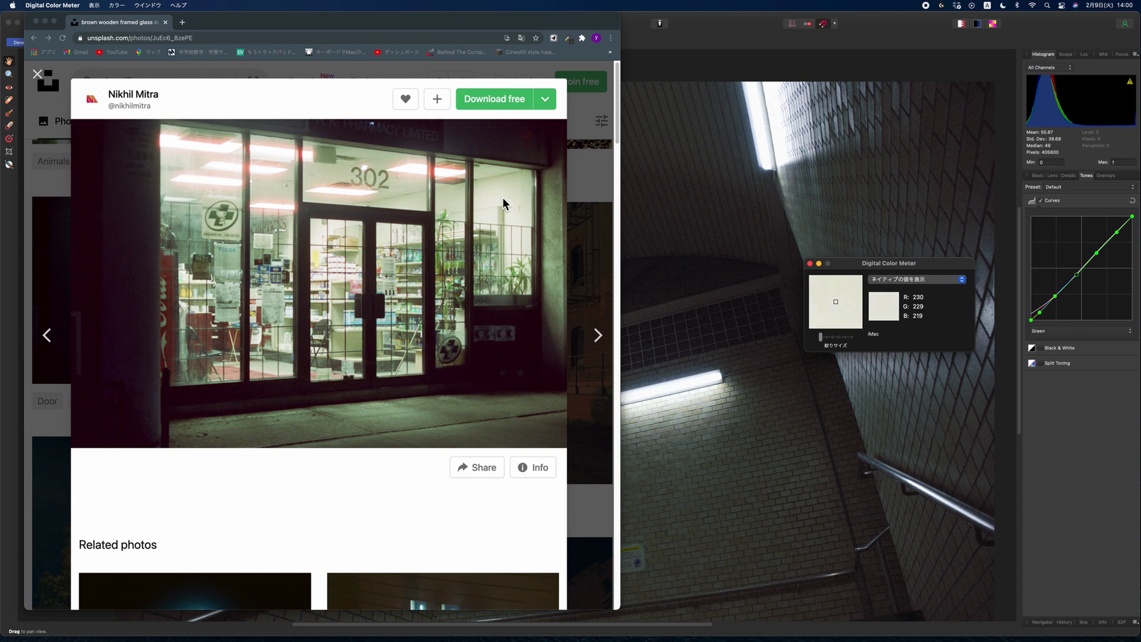
click(1078, 276)
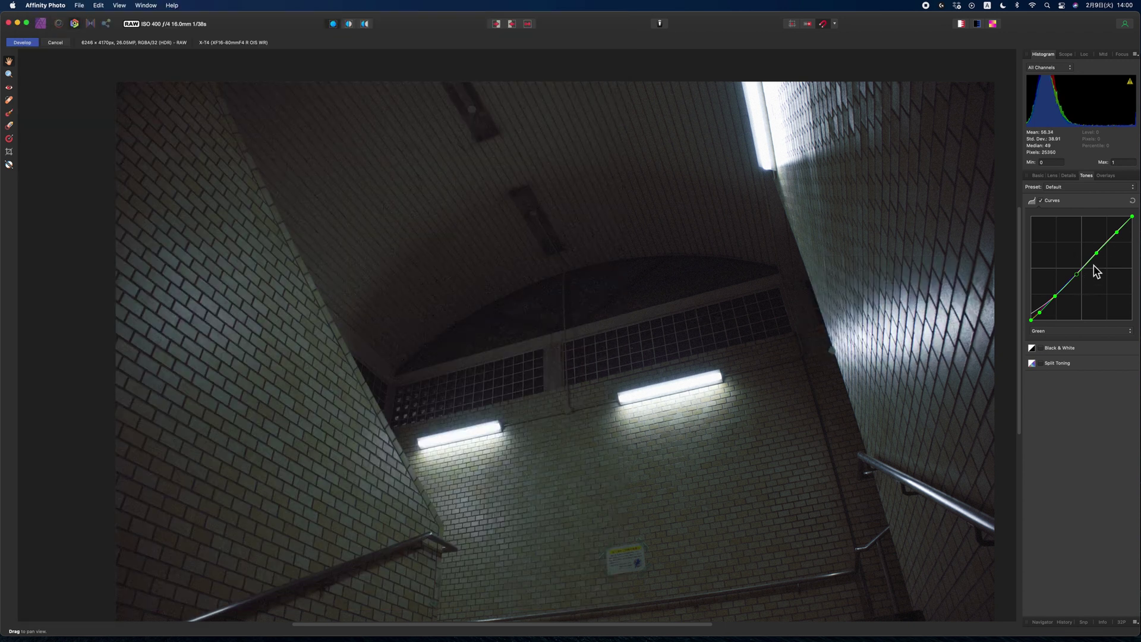
click(1118, 232)
click(1117, 231)
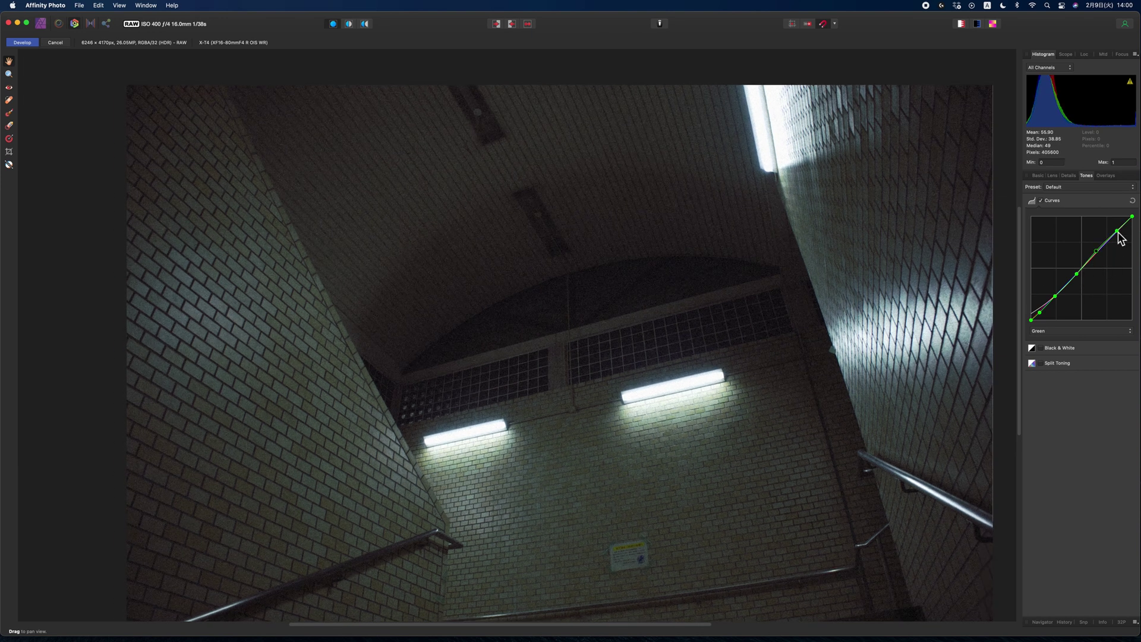
Add points to the Blue curve and lower the blue in the midtones and highlights
click(1083, 334)
click(1081, 339)
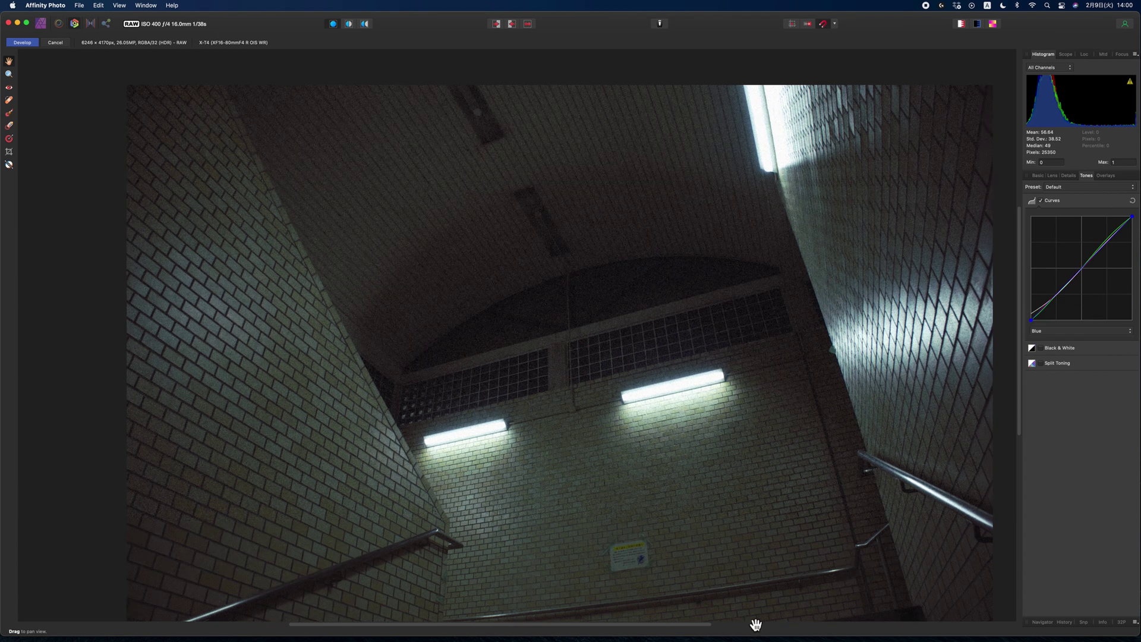
drag(1075, 277, 1079, 276)
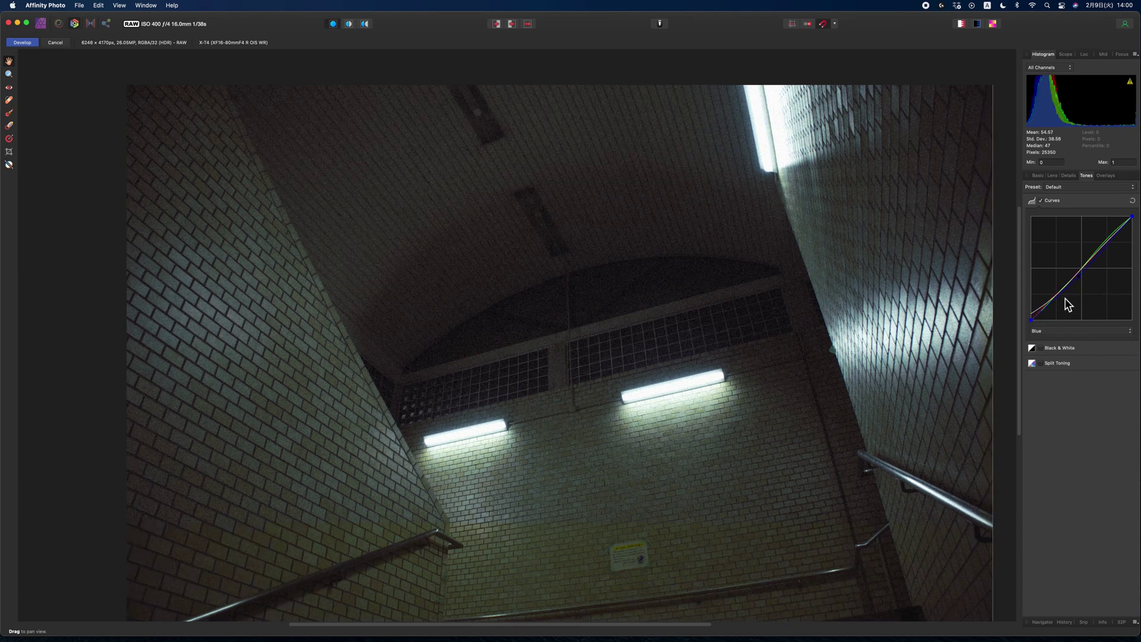
click(1115, 239)
scroll(921, 374, down, 2)
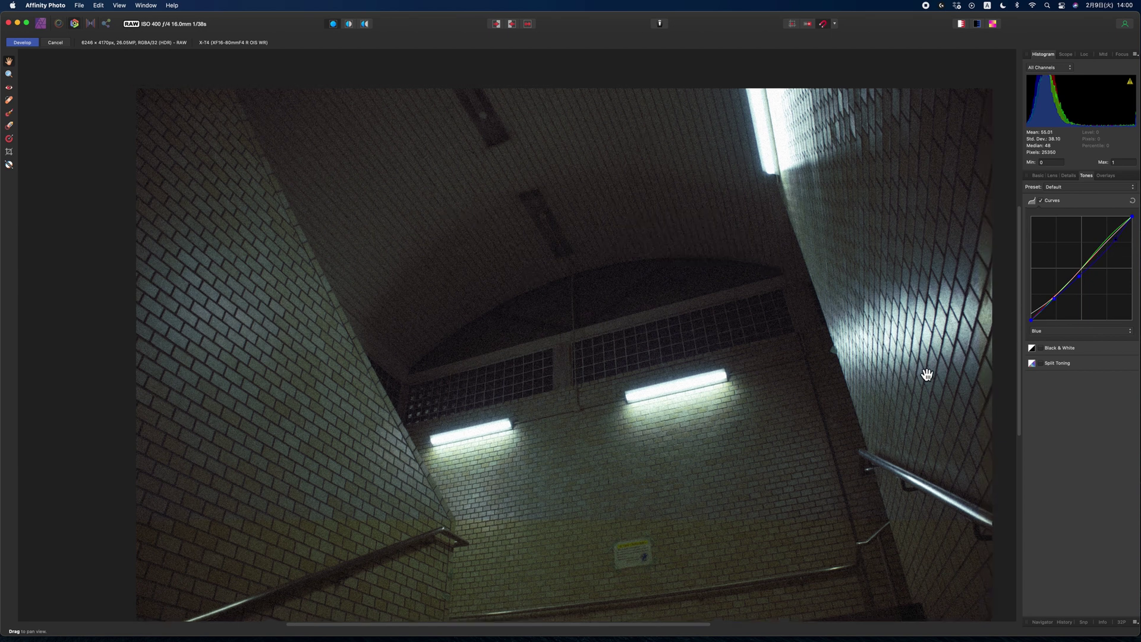
Add a shadow point to the Blue curve, and sample the reference photo's shadows in Chrome with Digital Color Meter
drag(903, 454, 892, 449)
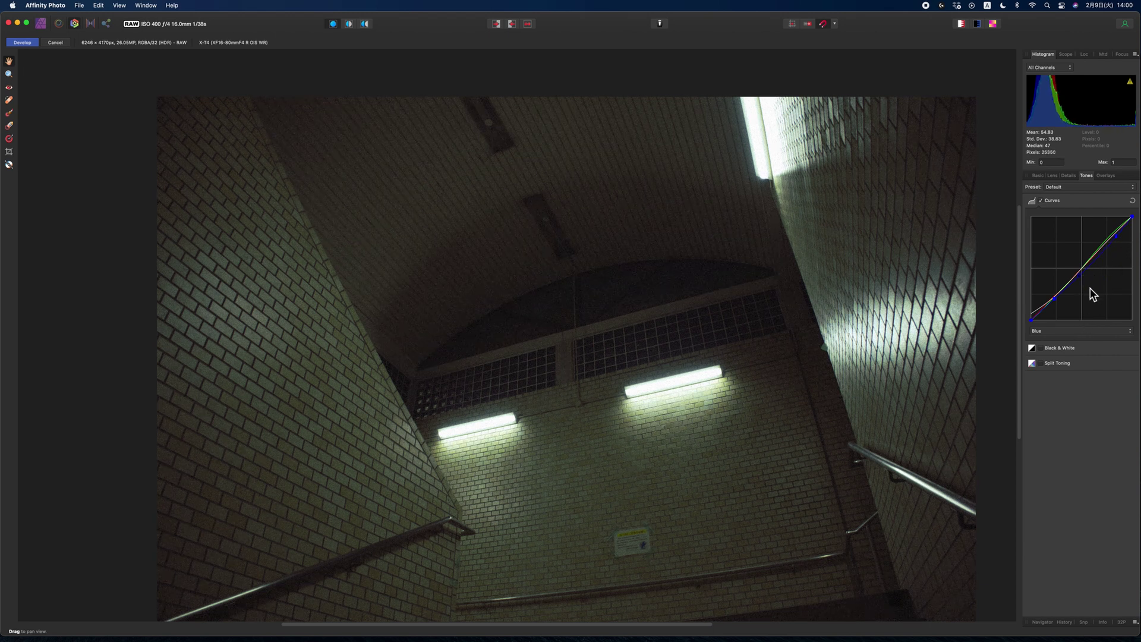
click(1043, 312)
click(547, 622)
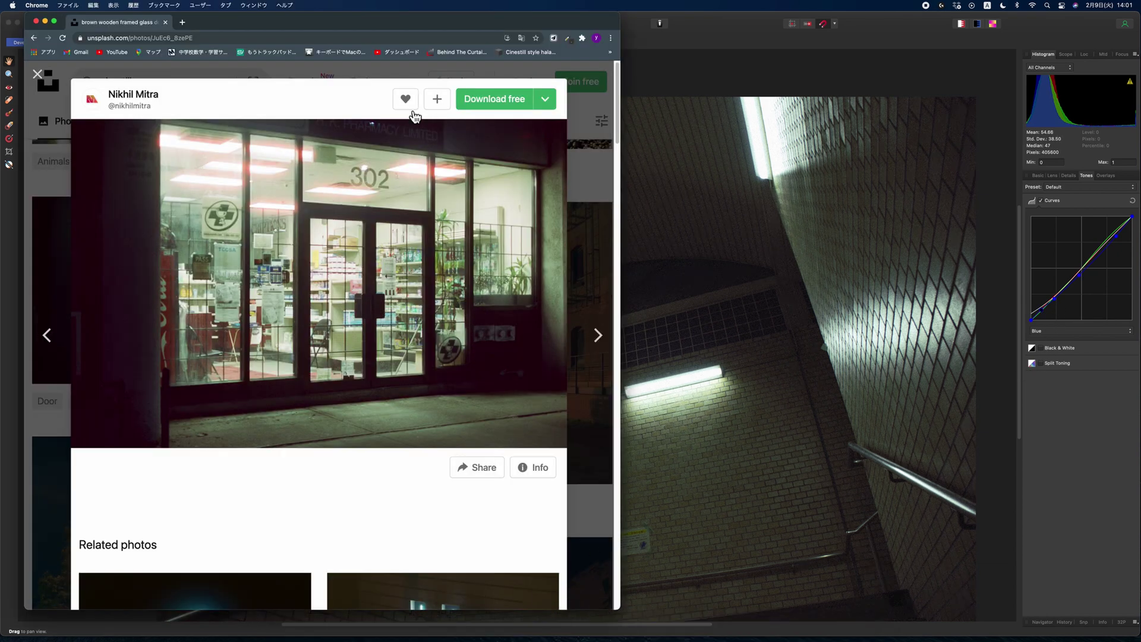
drag(439, 48, 295, 45)
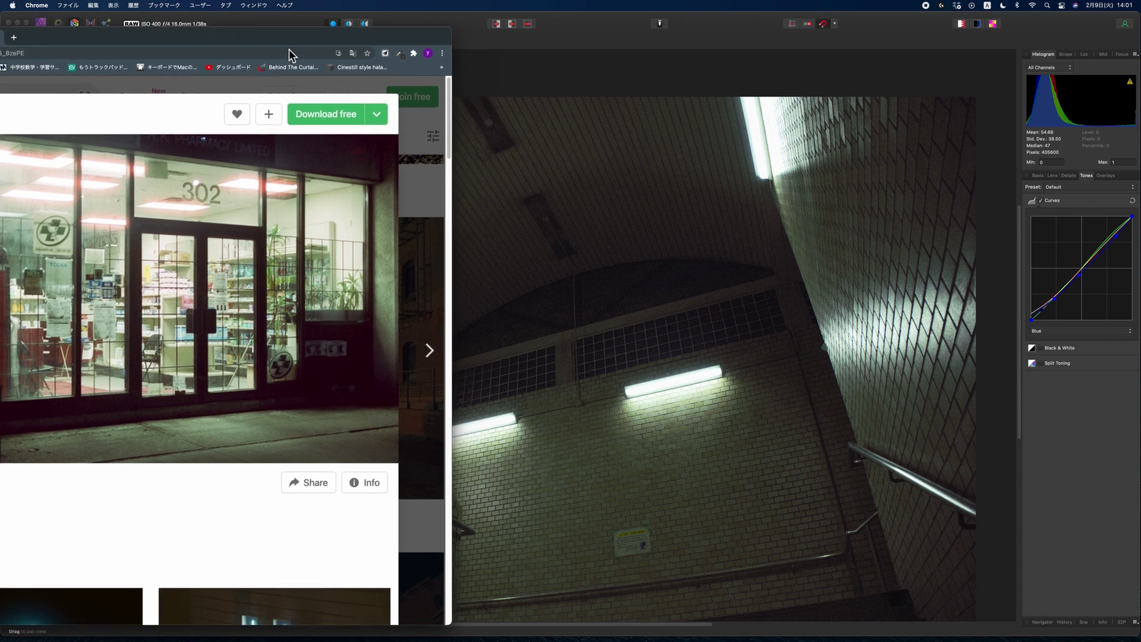
click(722, 621)
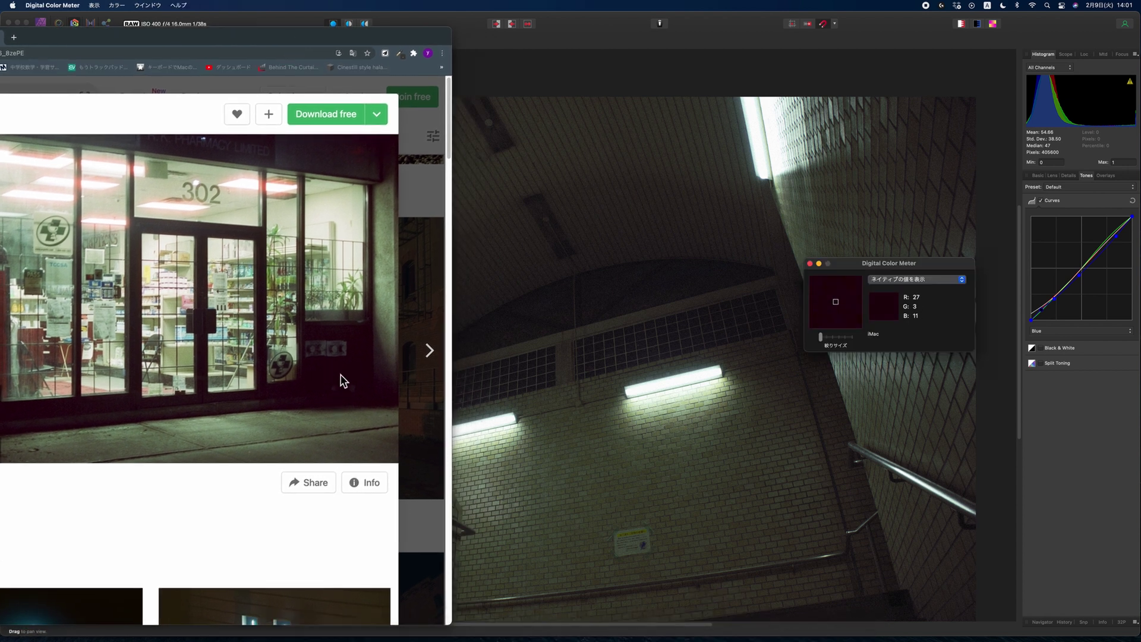
Return to Affinity Photo and fine-tune the lower points of the Red curve to adjust the red in the shadows
click(1074, 331)
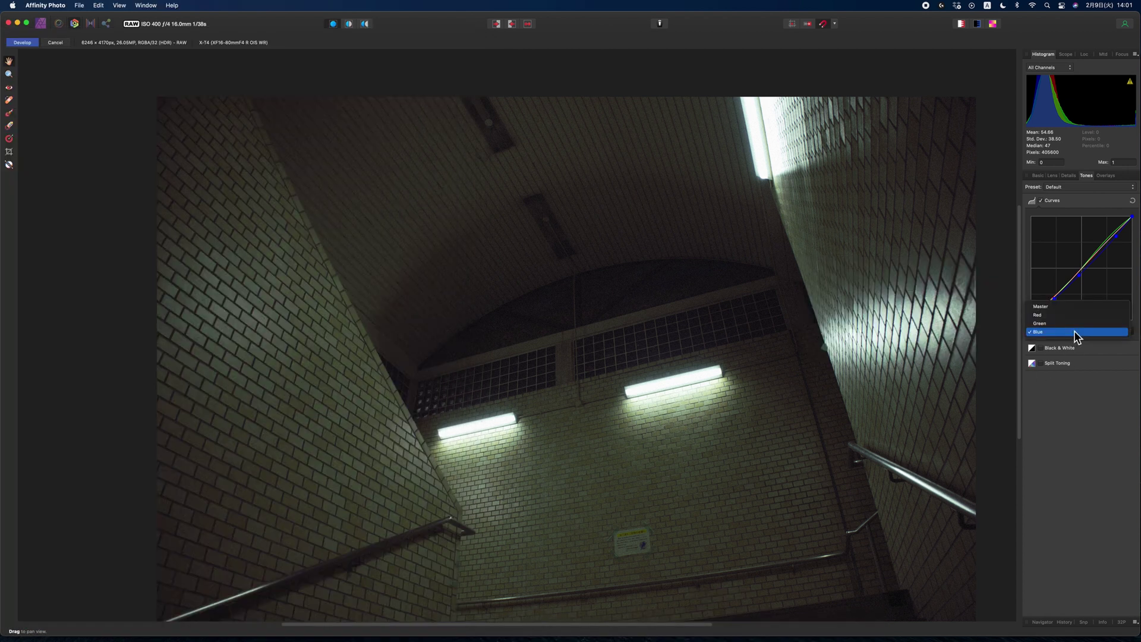
click(1065, 320)
drag(1046, 315, 1051, 301)
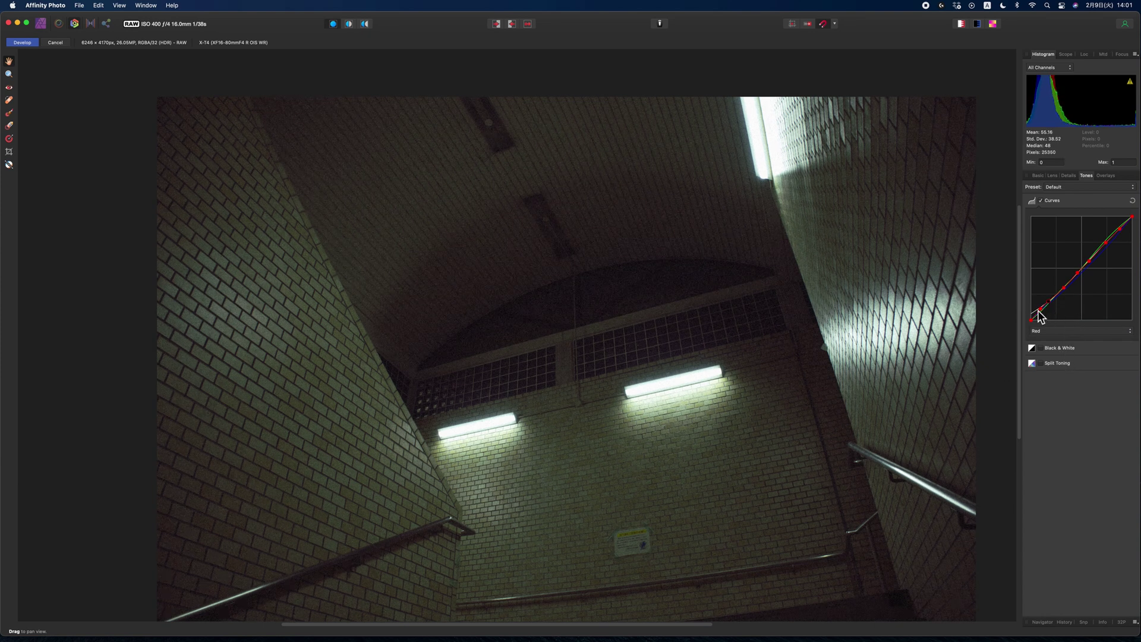
drag(1044, 321, 1047, 318)
Sample the stairway photo's shadows with Digital Color Meter, and lower the shadow end of the Green curve slightly
mouse_move(763, 635)
scroll(768, 458, down, 2)
scroll(767, 457, right, 2)
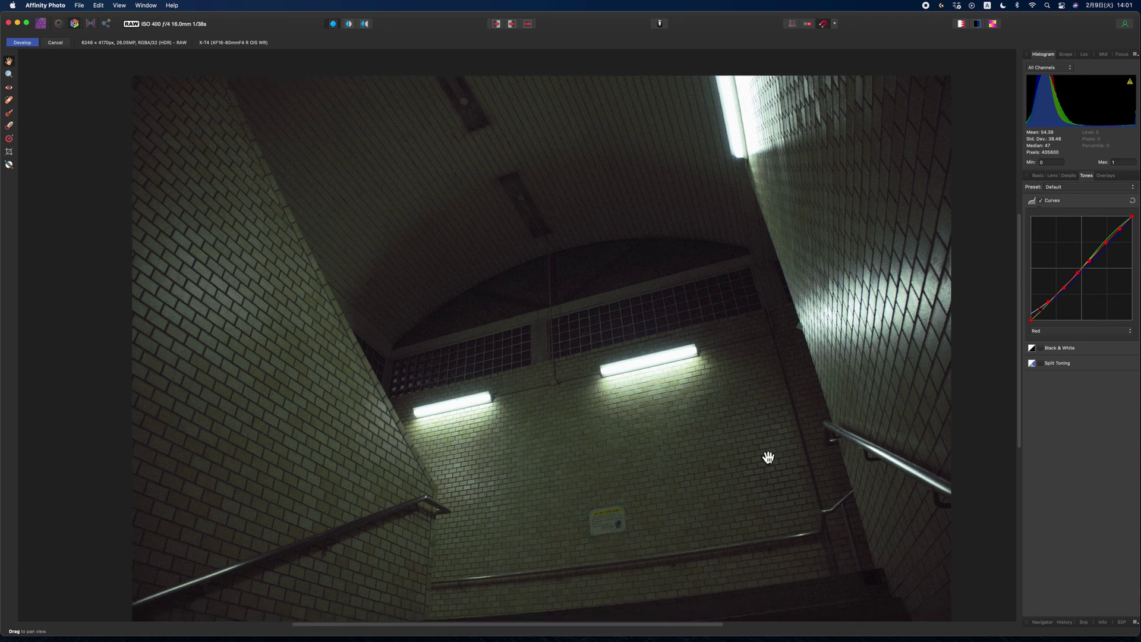
mouse_move(692, 631)
click(769, 631)
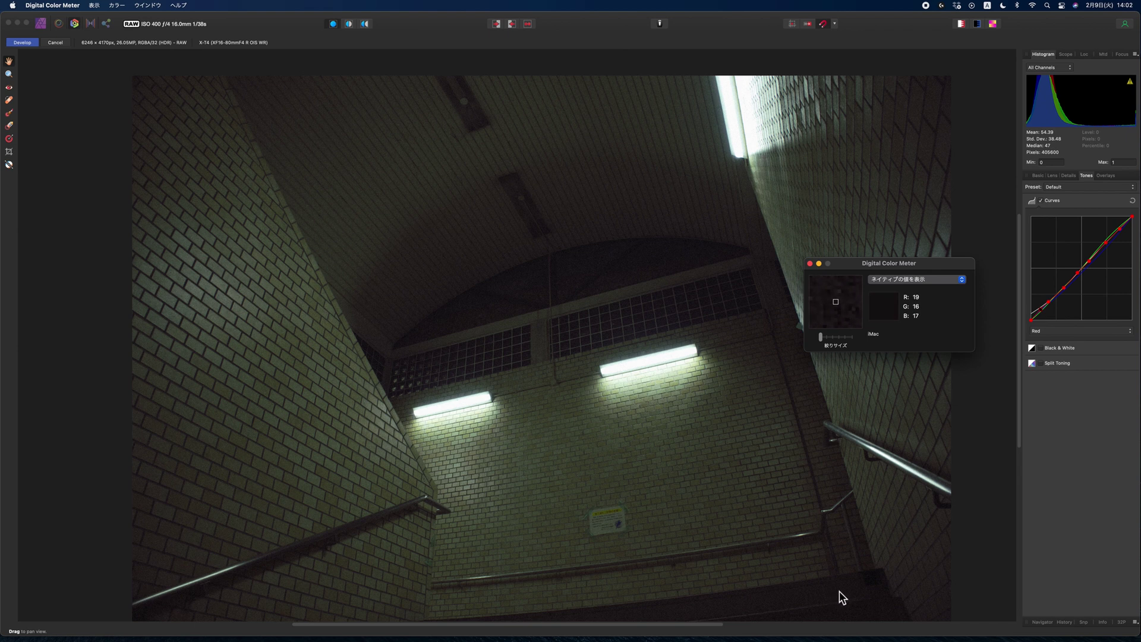
click(1059, 331)
click(1061, 338)
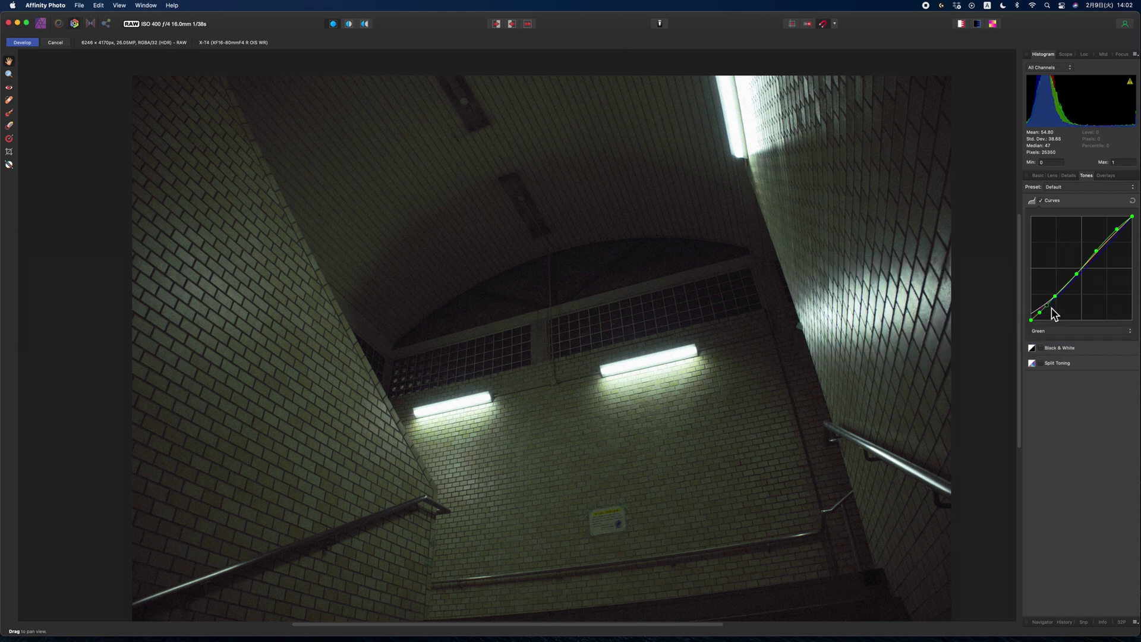
drag(1051, 310, 1044, 314)
Lower the photo's contrast slightly, and check its Noise Addition settings
click(1037, 176)
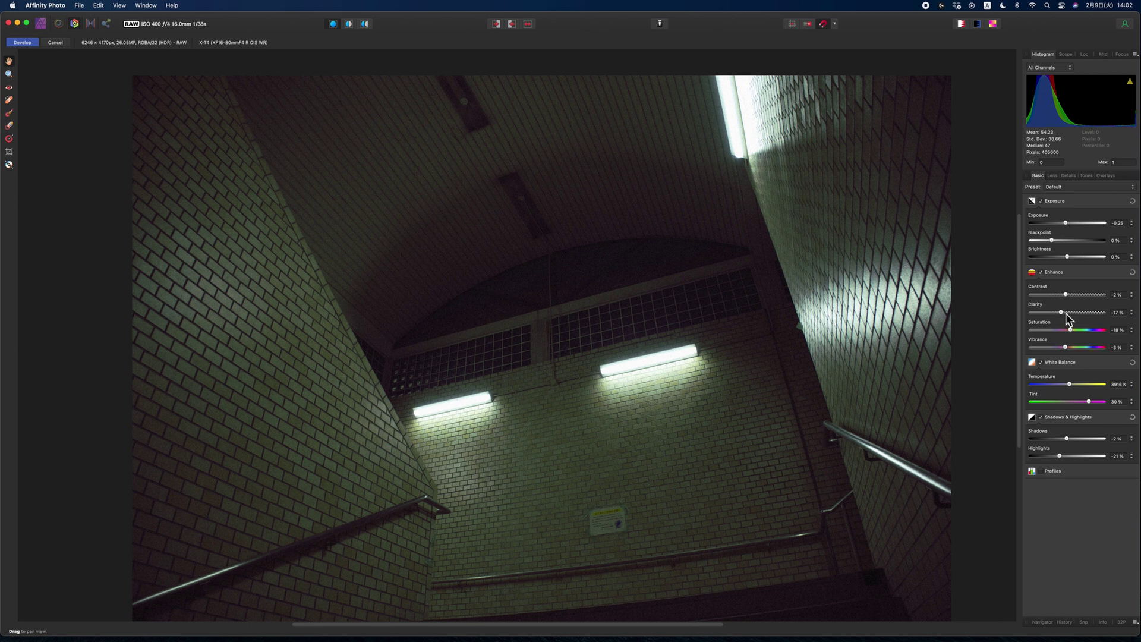
drag(1069, 294, 1065, 295)
click(1062, 176)
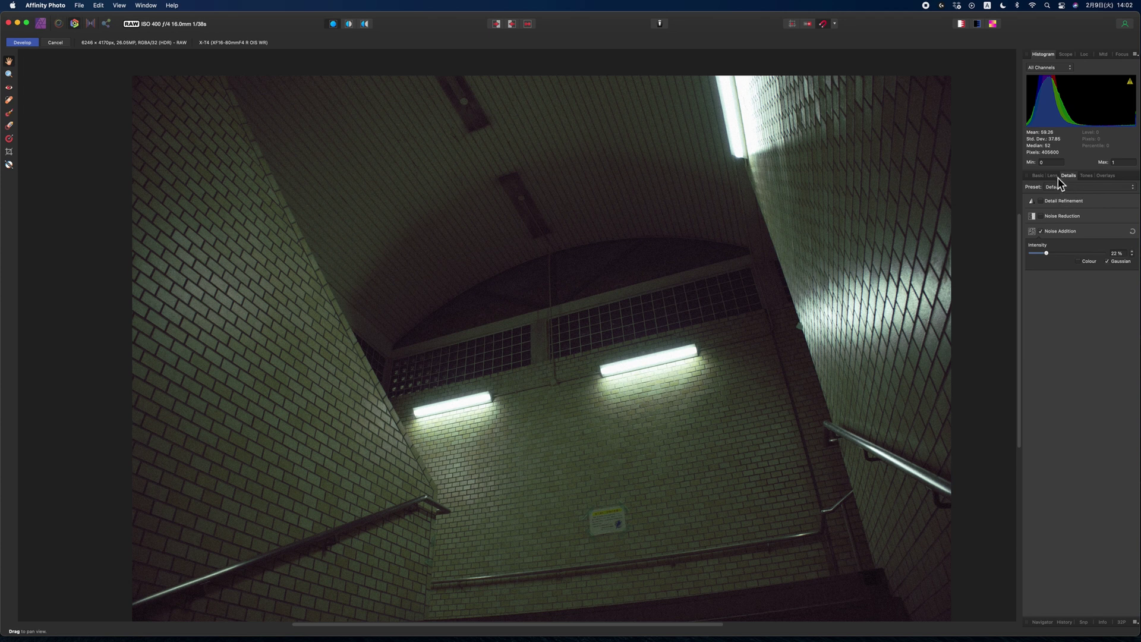
Adjust the shadow end of the Blue curve, and develop the RAW photo
click(1086, 177)
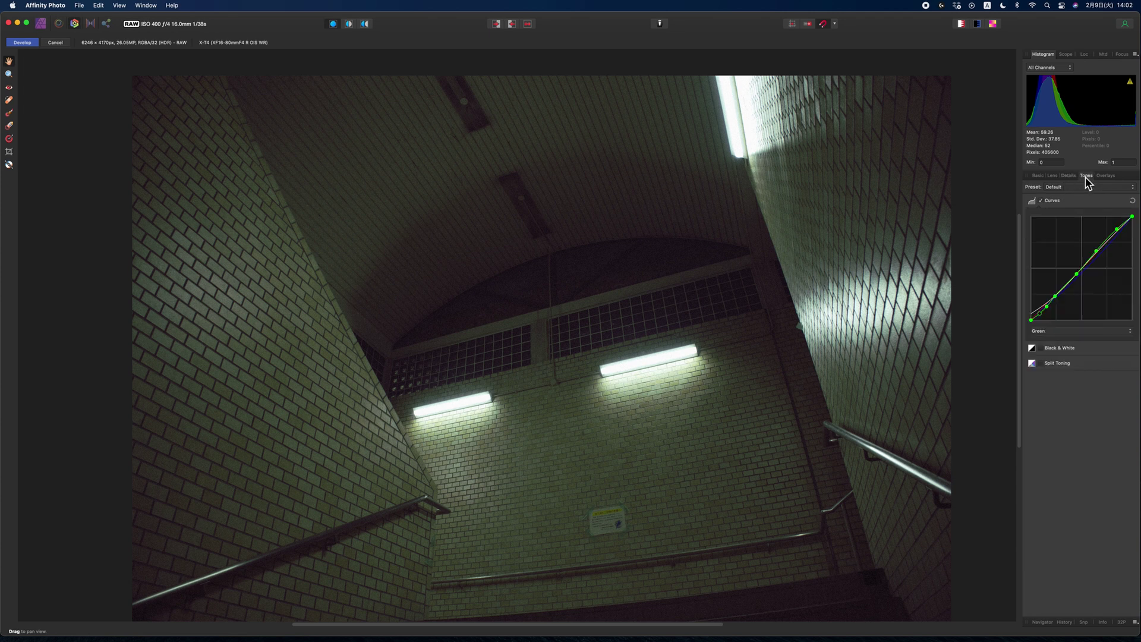
click(1068, 332)
click(1067, 338)
click(1044, 312)
click(29, 42)
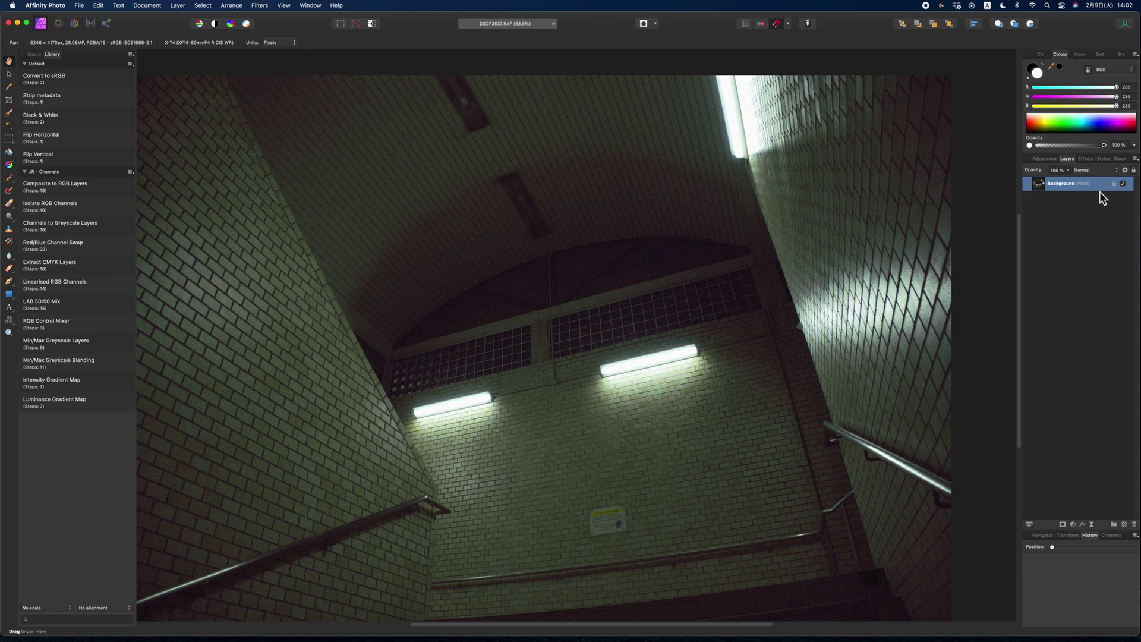
Duplicate the Background layer of the developed photo, and clear the layer selection
right_click(1100, 192)
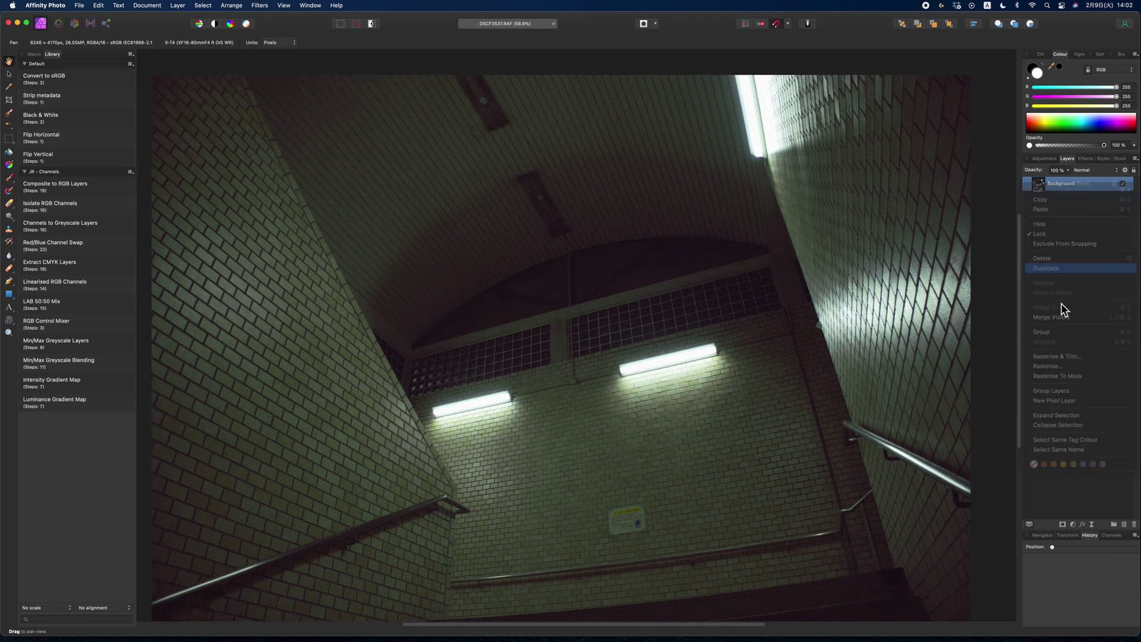
key(super+j)
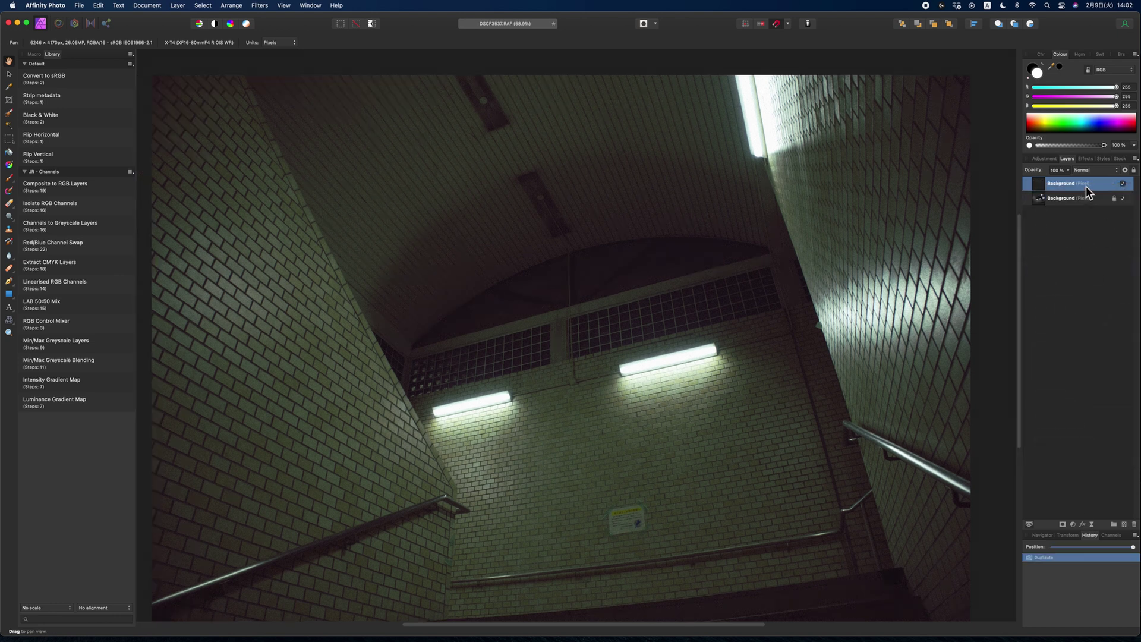
click(1085, 185)
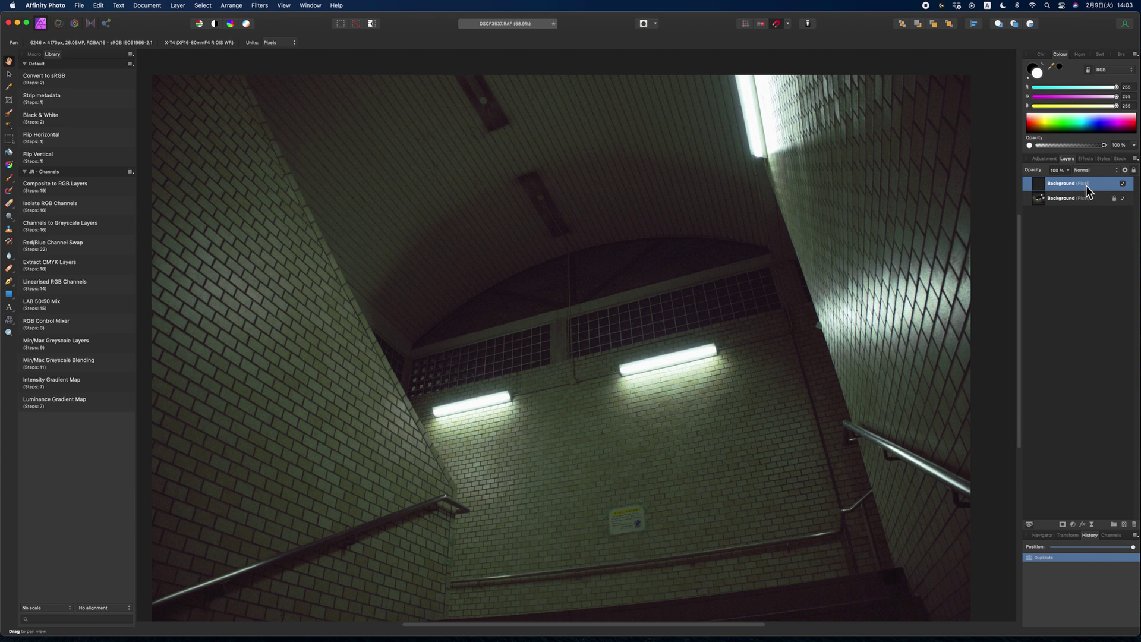
click(1091, 476)
Add a Threshold adjustment above the duplicated layer at 98% to isolate the brightest lights
click(1073, 524)
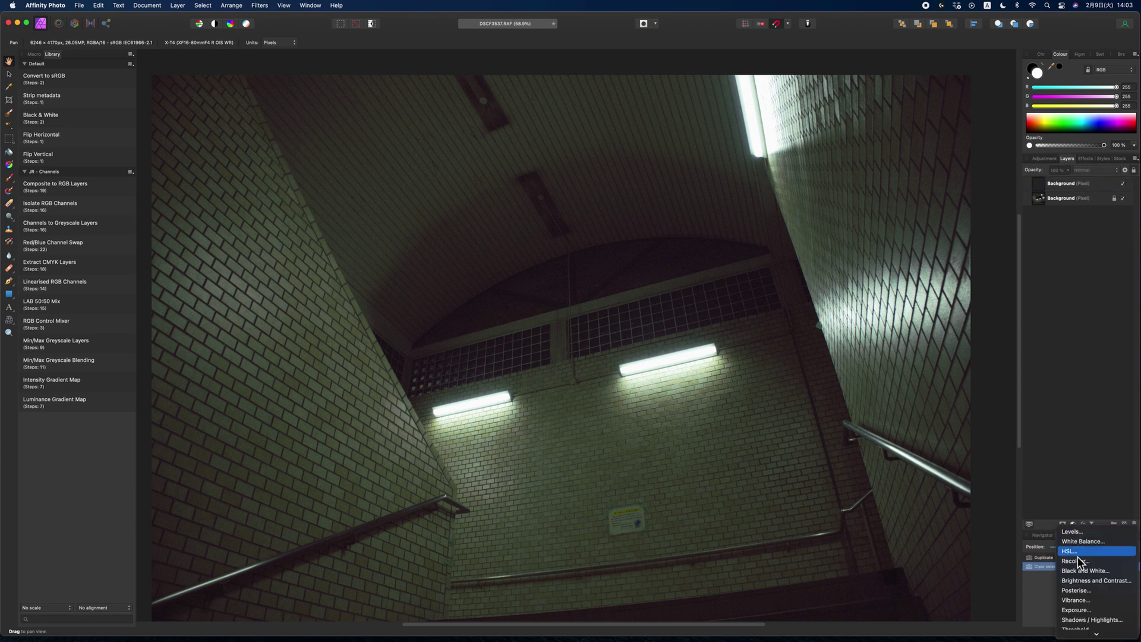
key(Escape)
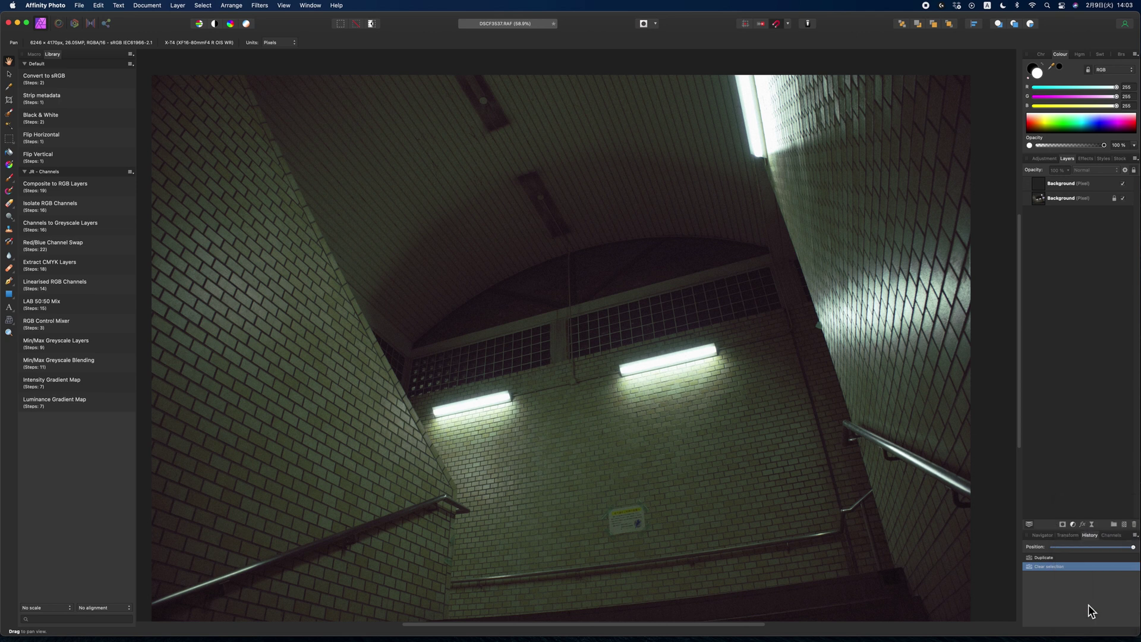
key(super+shift+t)
drag(962, 598, 1002, 598)
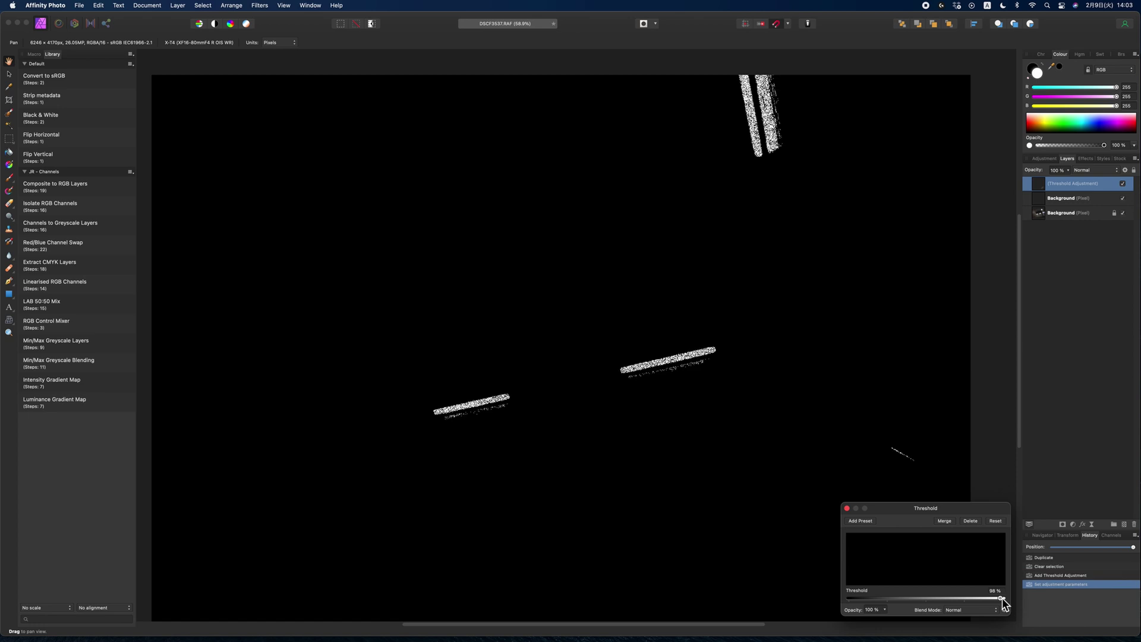
click(848, 509)
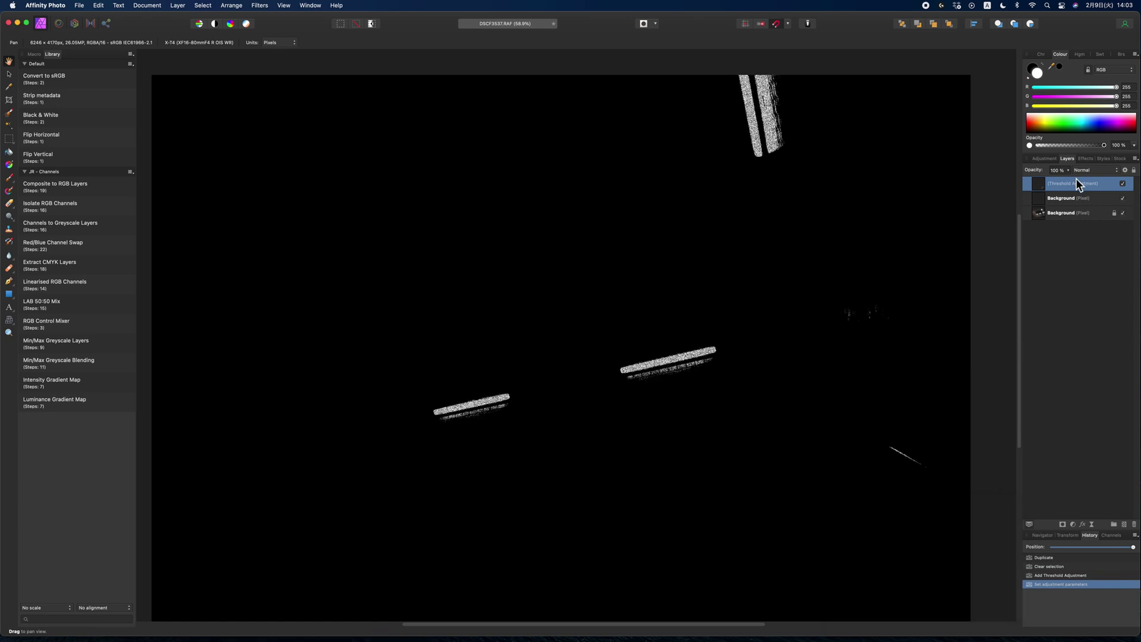
Group the Threshold adjustment with the duplicated Background layer
shift+click(1087, 197)
right_click(1086, 198)
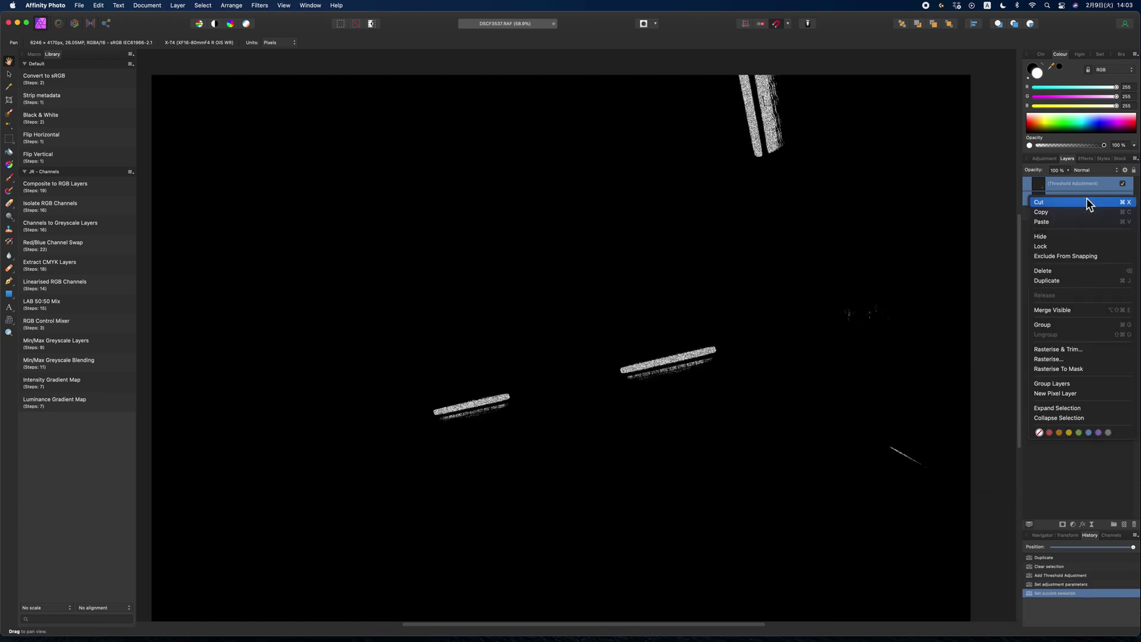
click(1081, 324)
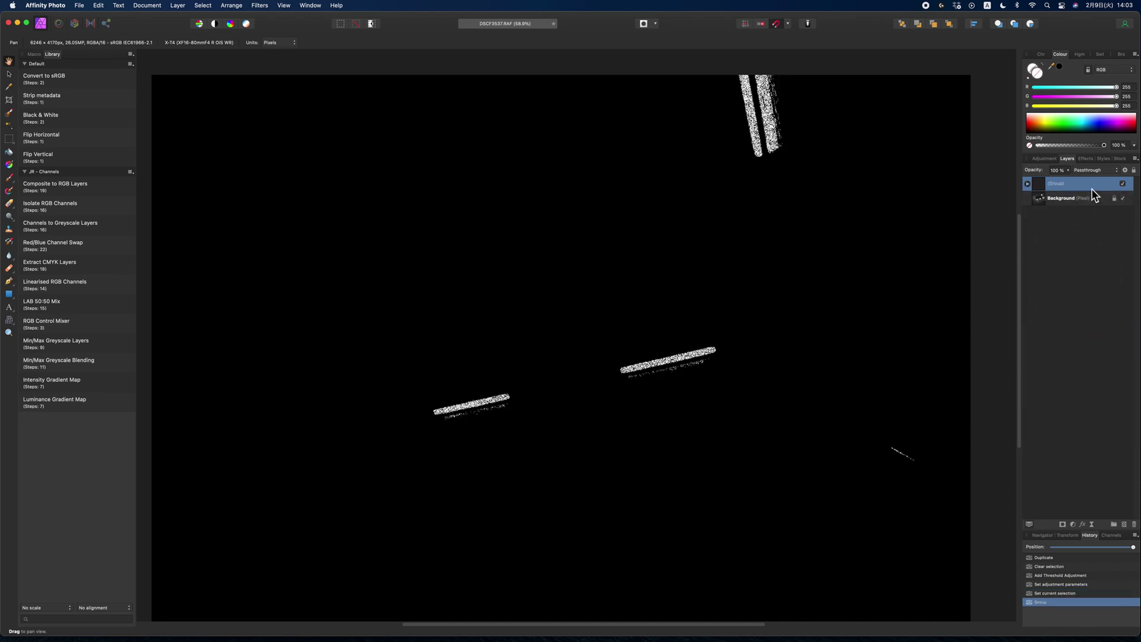
Apply a Gaussian Blur effect with Preserve alpha to the threshold group, and set the group's blend mode to Screen
click(1086, 159)
click(1043, 186)
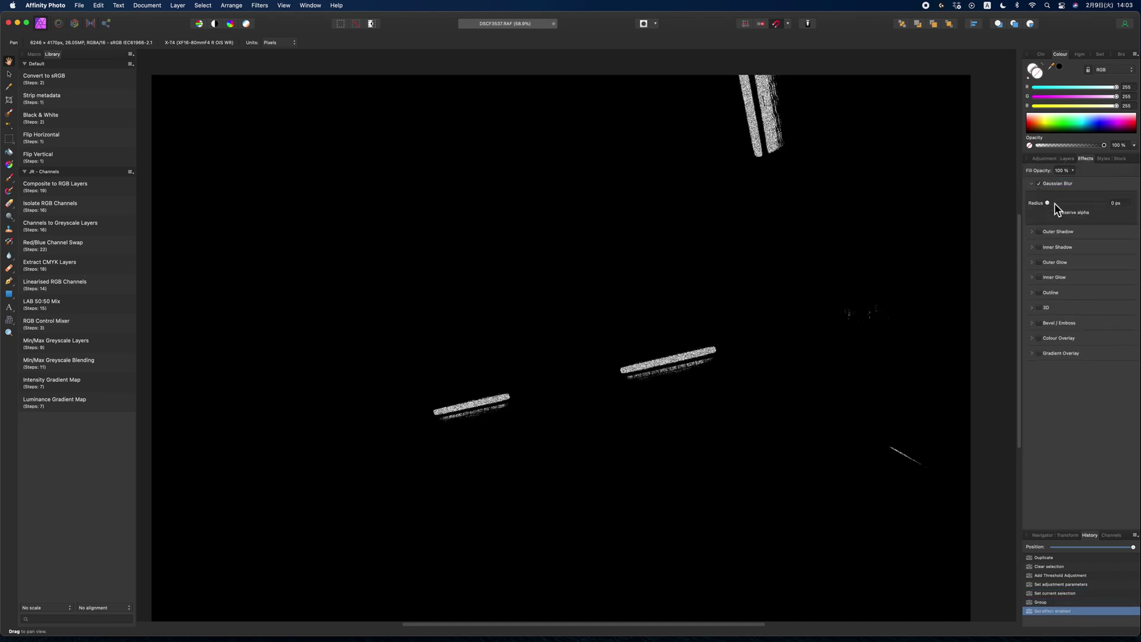
mouse_move(1054, 202)
mouse_down()
mouse_move(1060, 212)
mouse_move(1072, 202)
mouse_up()
click(1052, 212)
click(1067, 159)
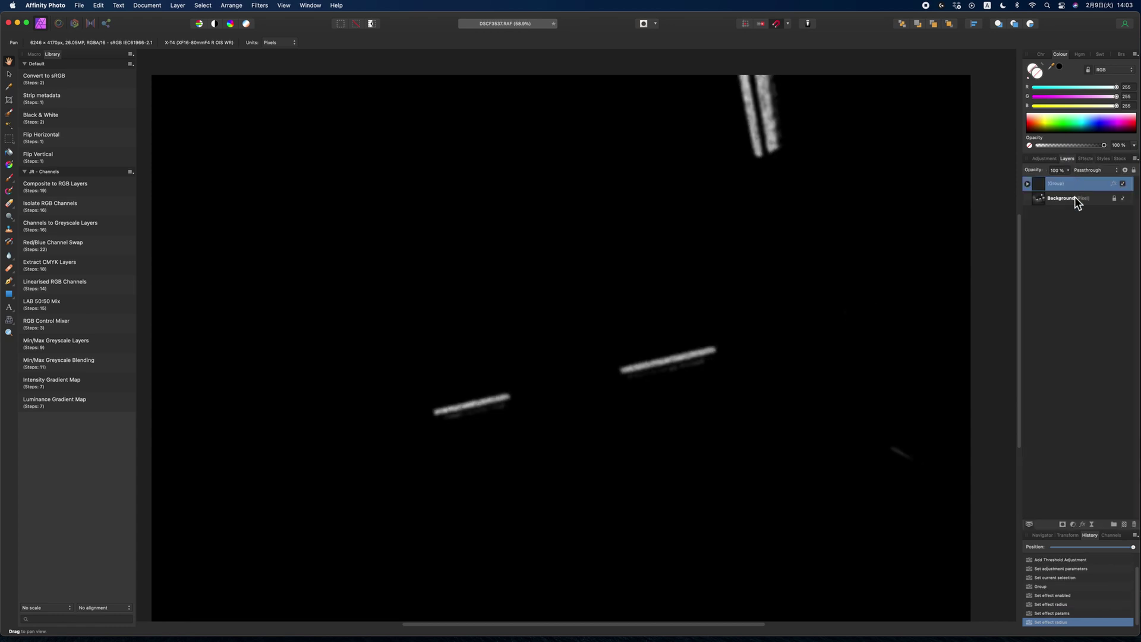
click(1093, 168)
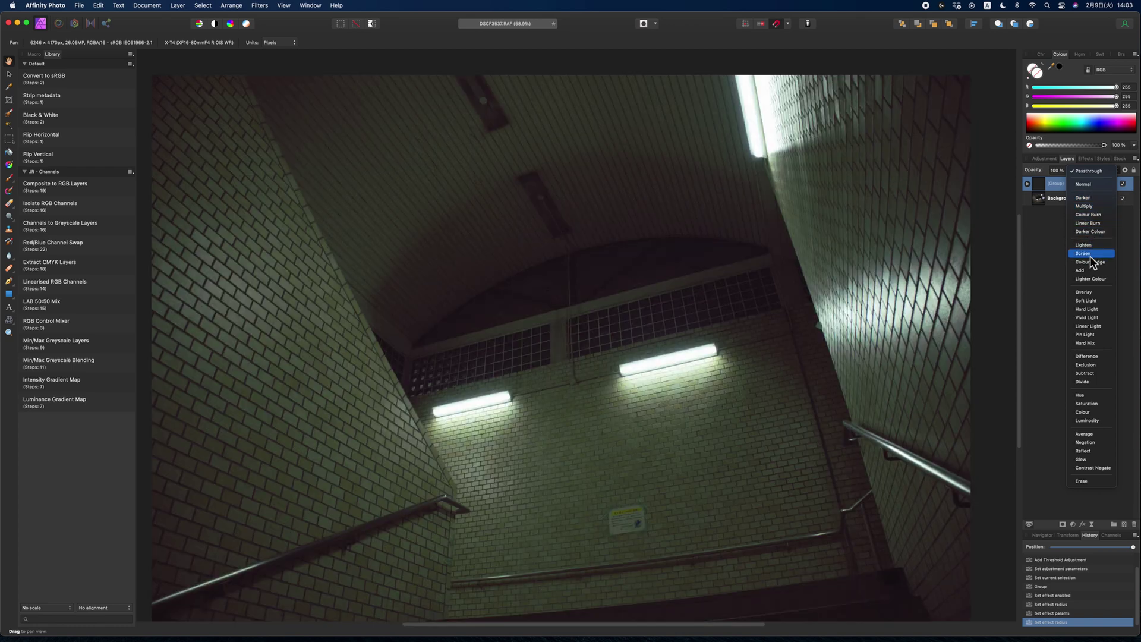
click(1089, 256)
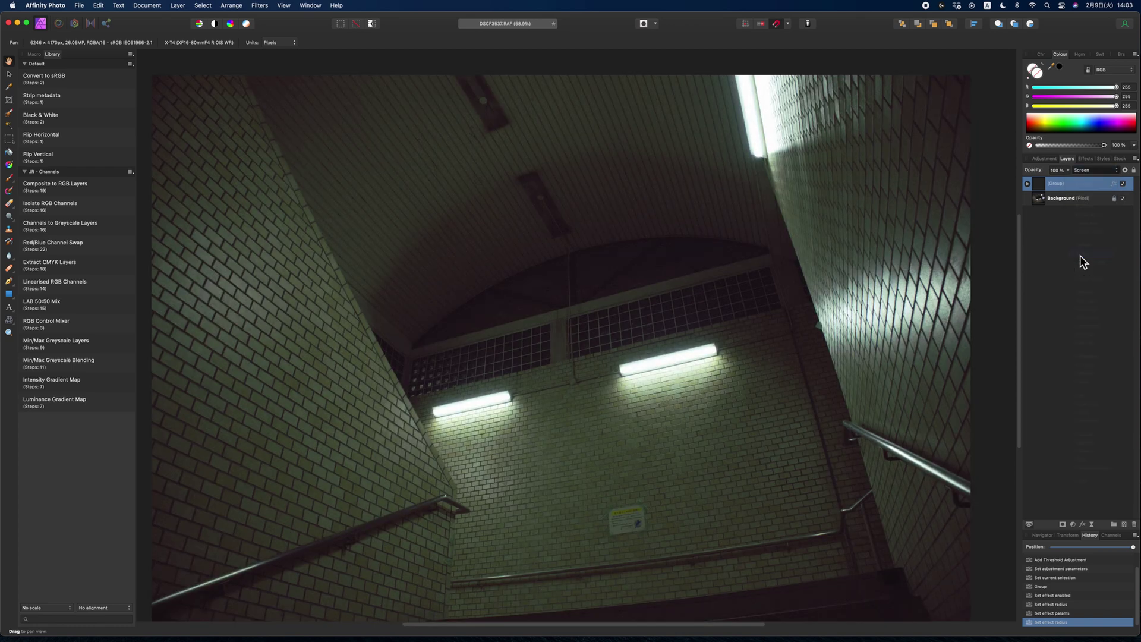
Add a new pixel layer above the threshold group and flood fill it with pure red (255, 0, 0)
click(1125, 525)
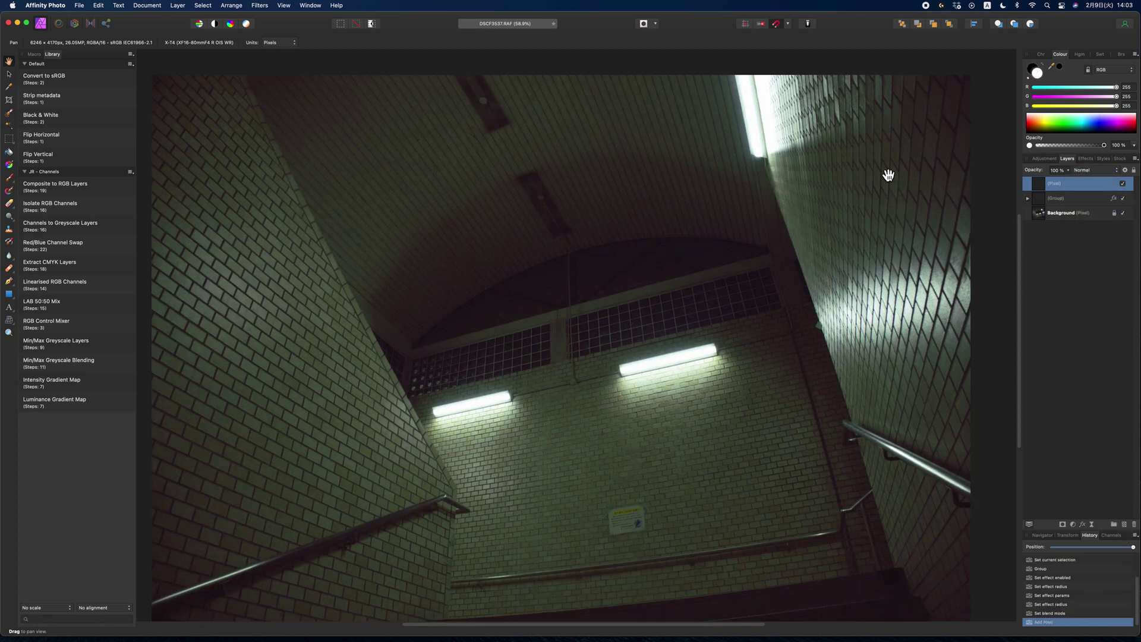
click(1136, 125)
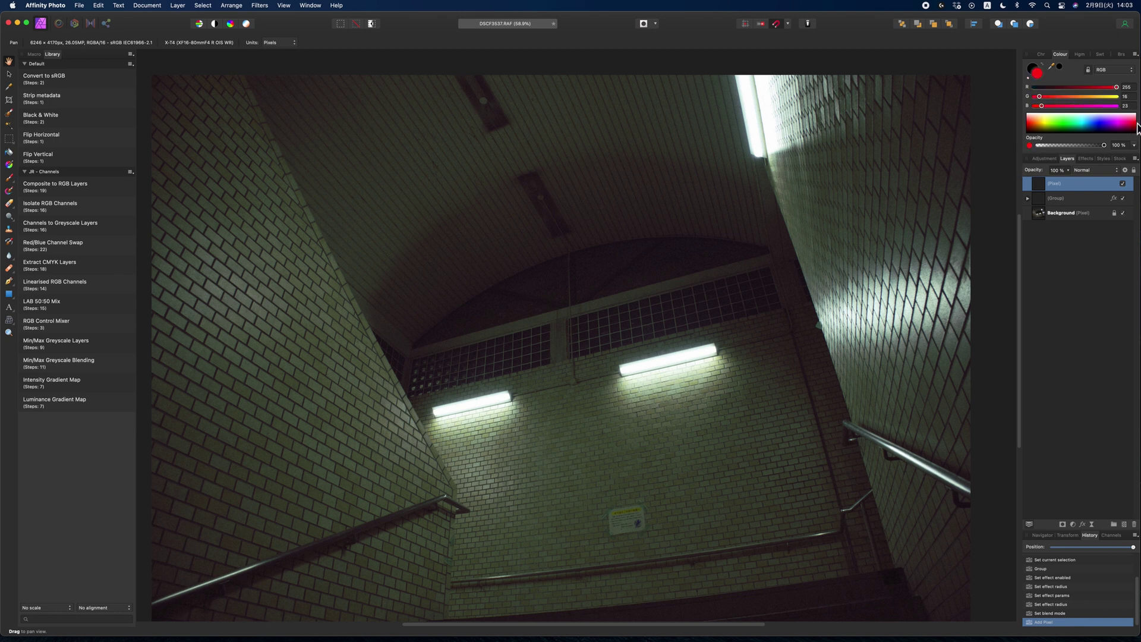
click(1138, 126)
key(g)
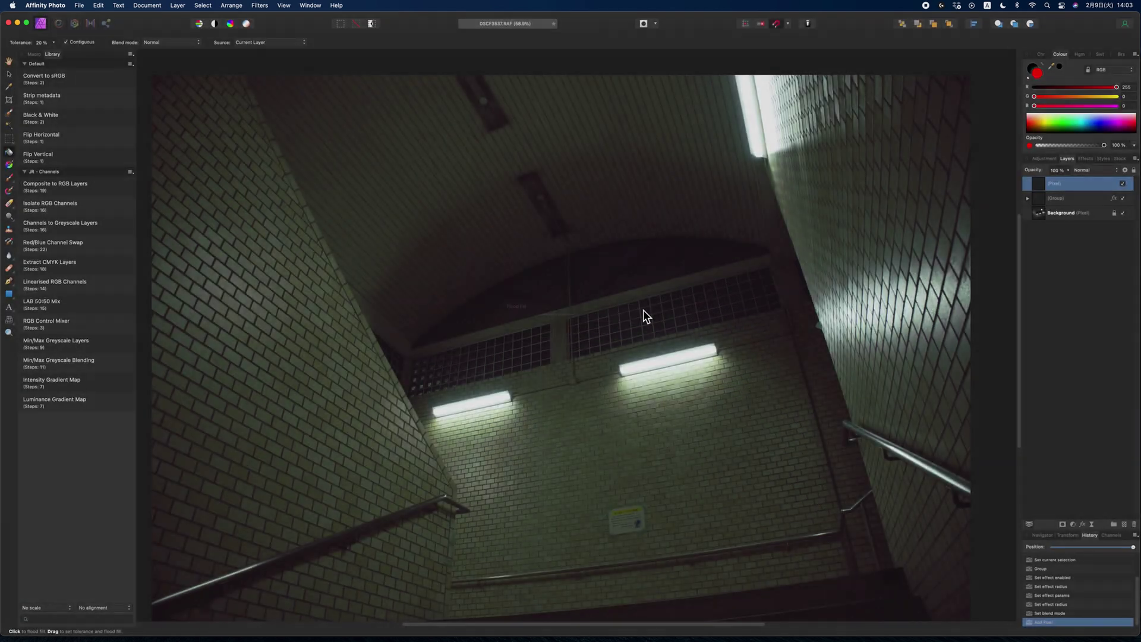
click(644, 312)
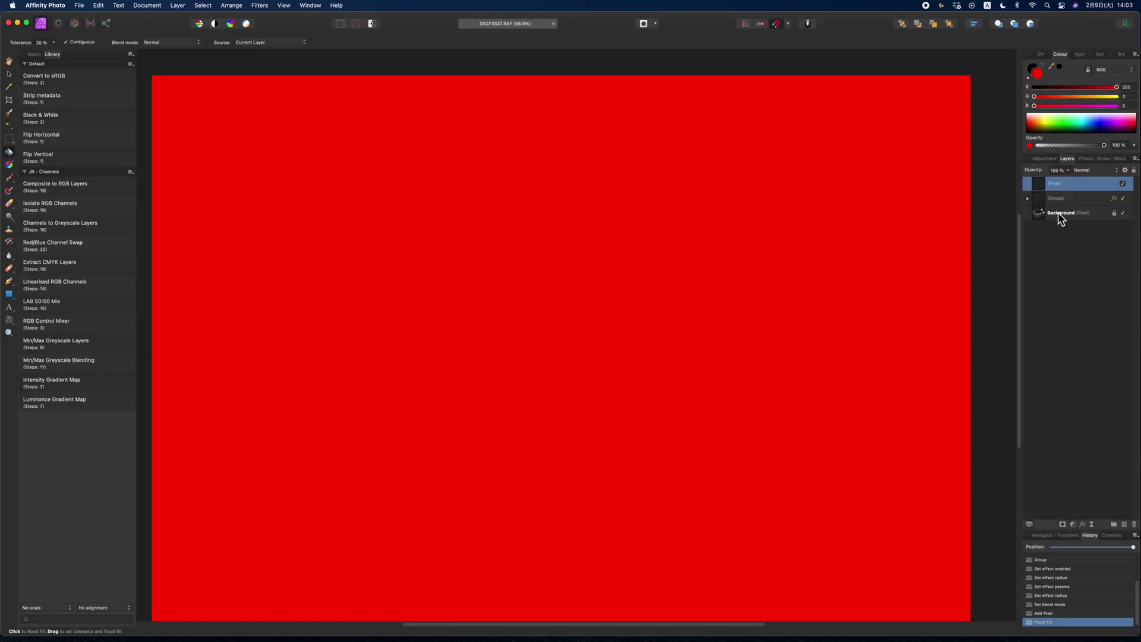
Set the red layer's blend mode to Linear Burn, and group it with the blurred threshold group
click(1098, 171)
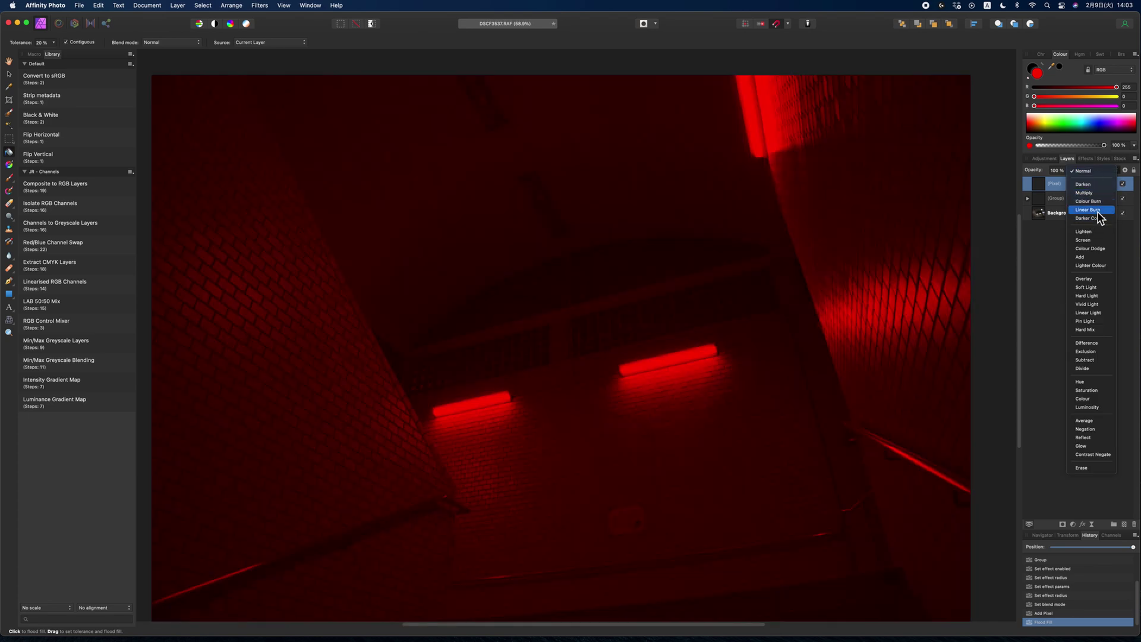
click(1099, 216)
shift+click(1090, 197)
right_click(1089, 197)
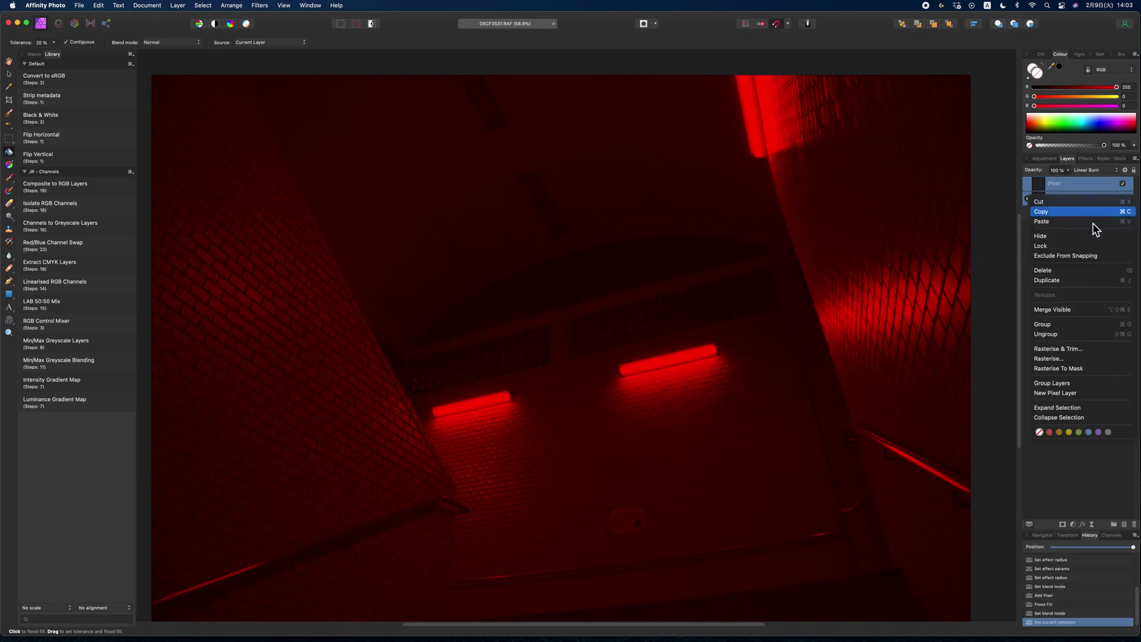
click(1067, 324)
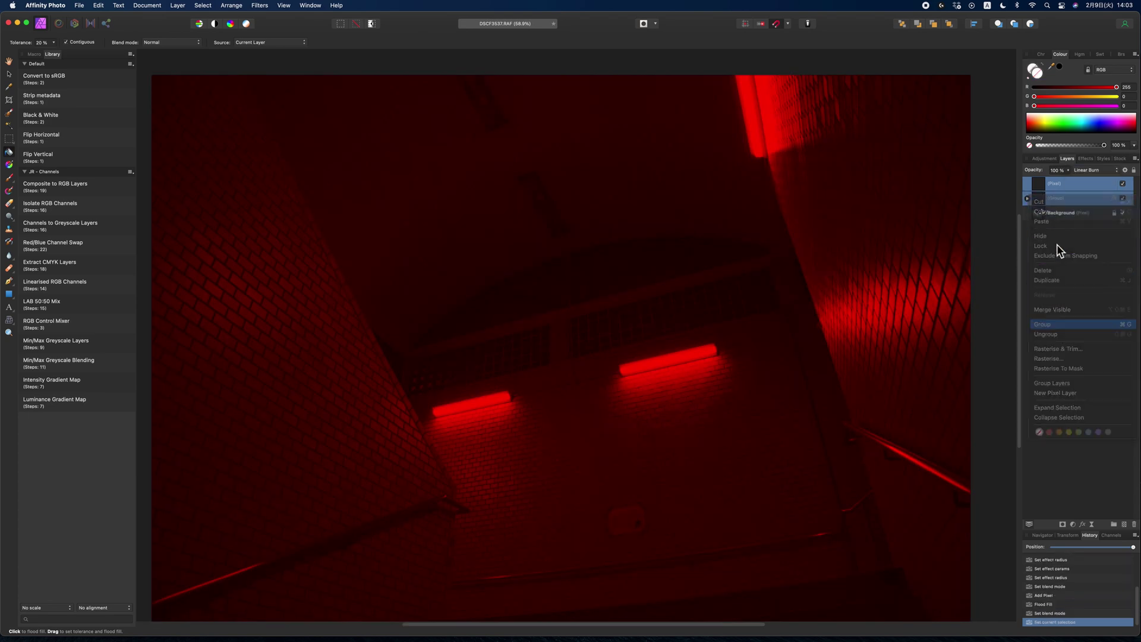
Set the new outer group's blend mode to Screen, and expand it to show its nested layers
click(1093, 170)
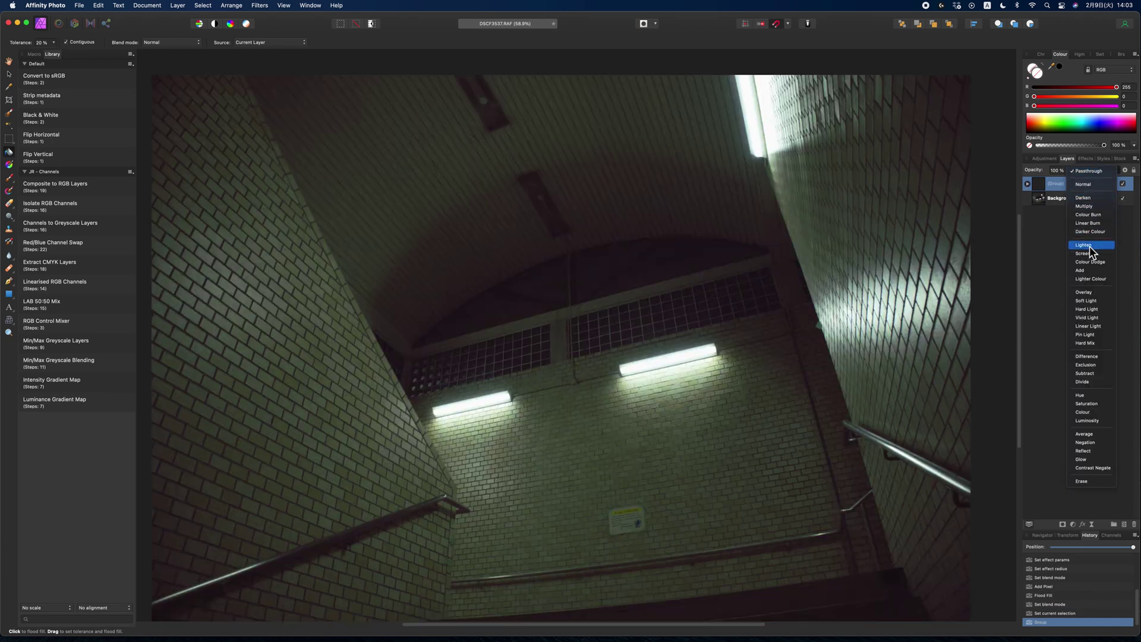
click(1087, 253)
click(1027, 184)
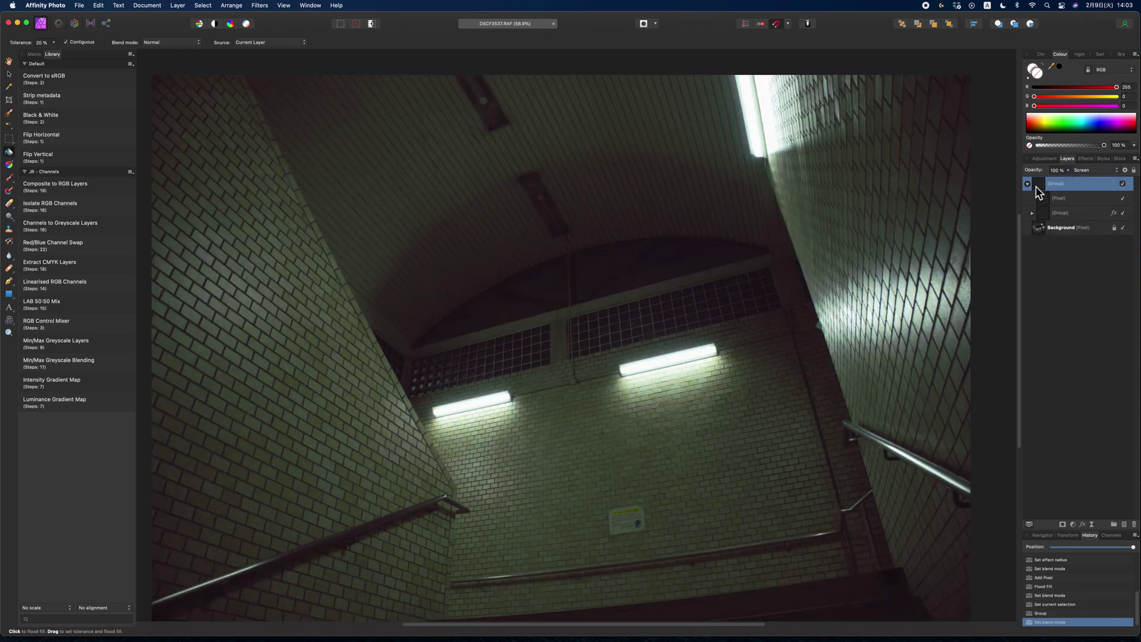
Add a Curves adjustment above the red layer, anchoring the highlights and lifting the shadow point to about X 0.229, Y 0.889
click(1068, 198)
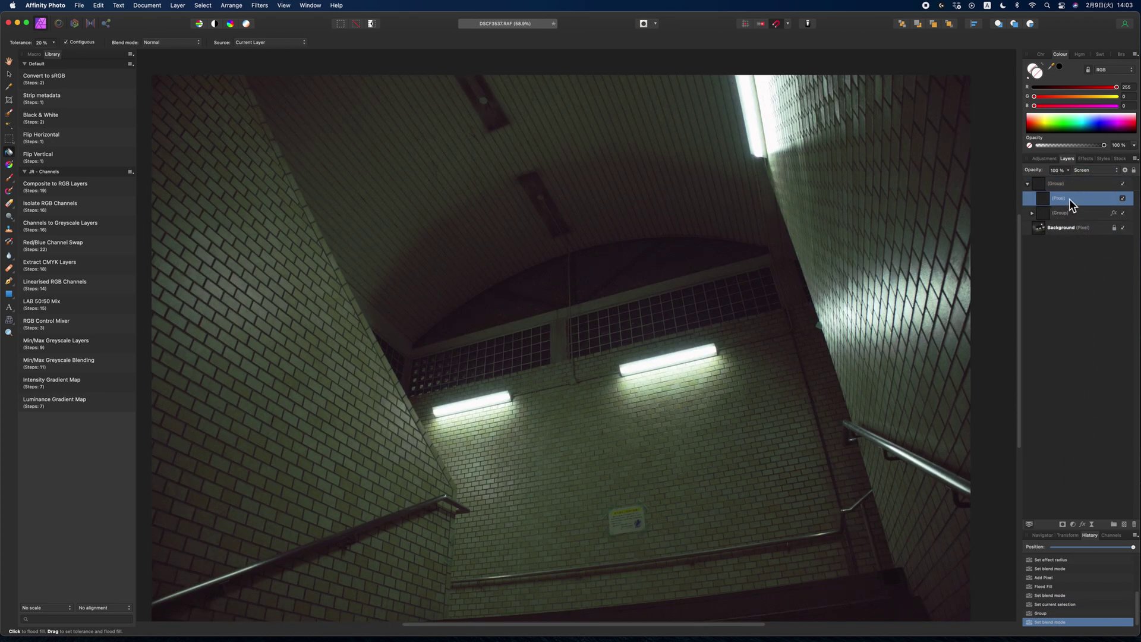
click(1032, 212)
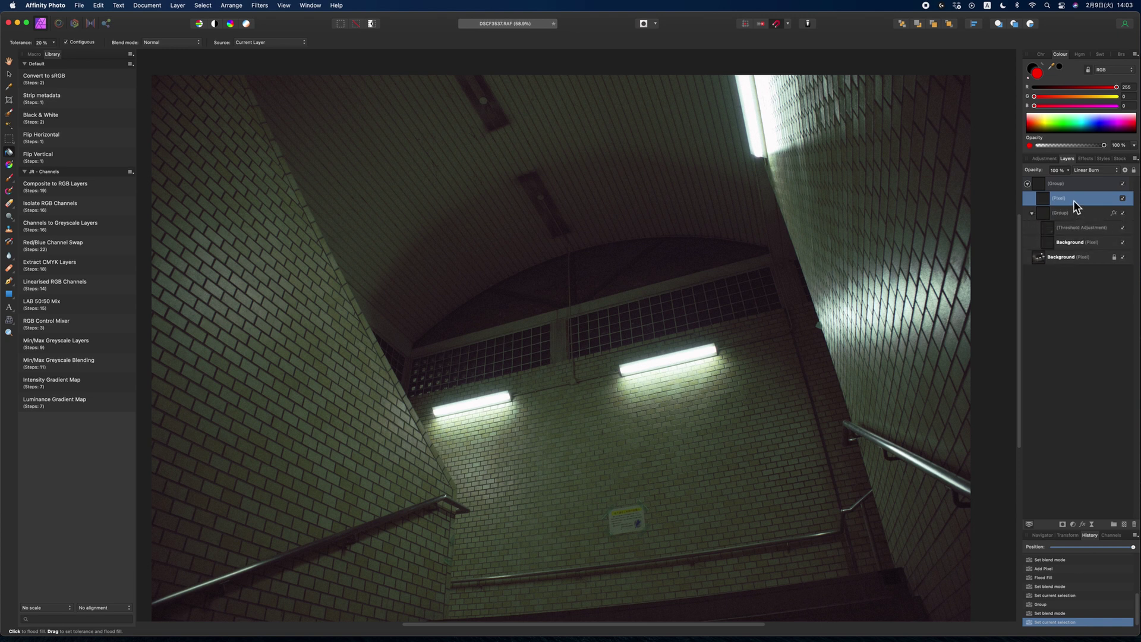
click(1044, 159)
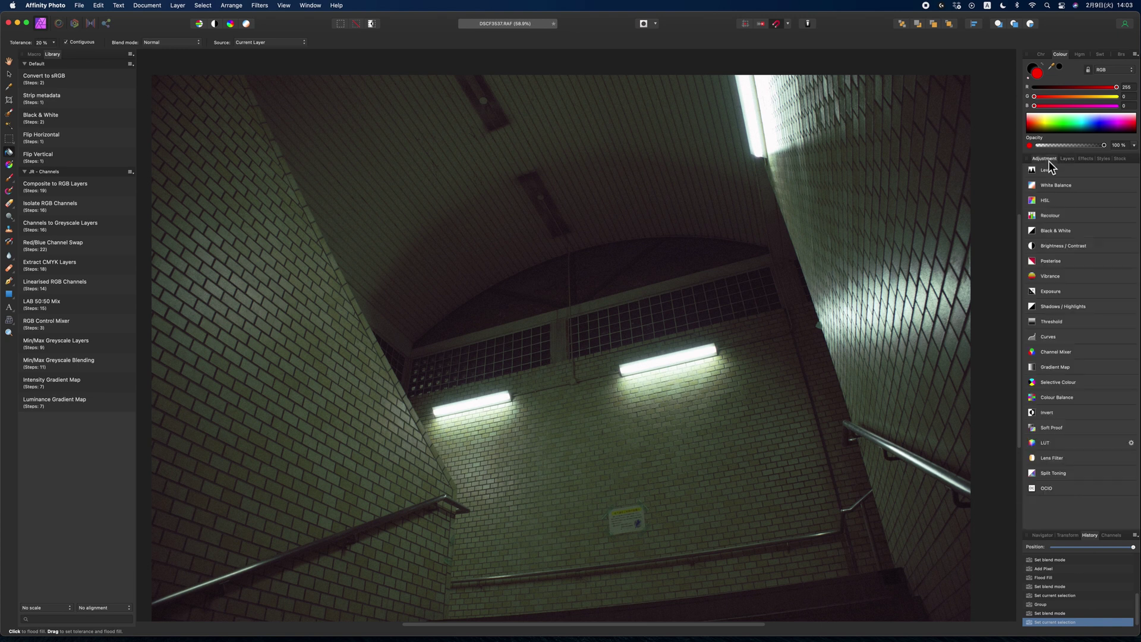
click(1033, 336)
click(1046, 356)
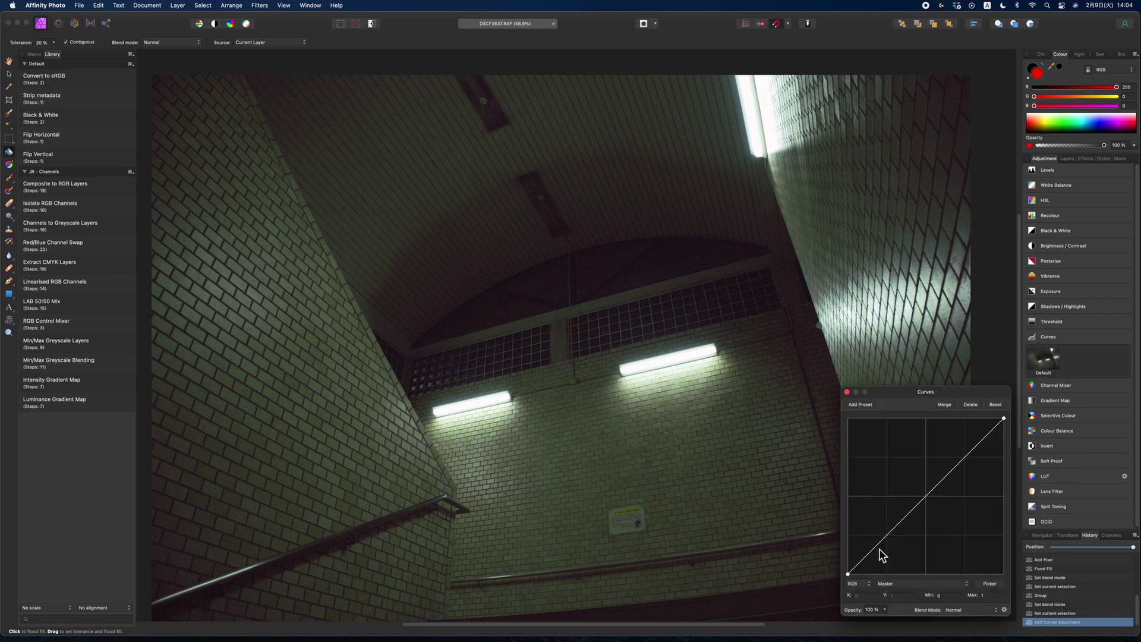
click(951, 469)
drag(887, 536, 885, 436)
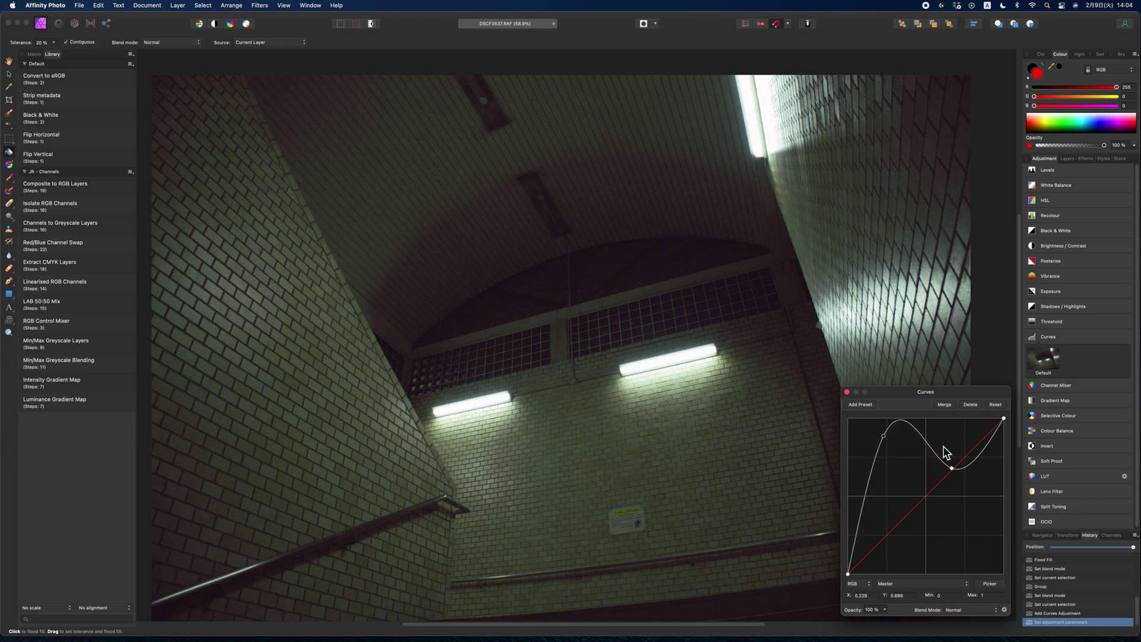
click(848, 392)
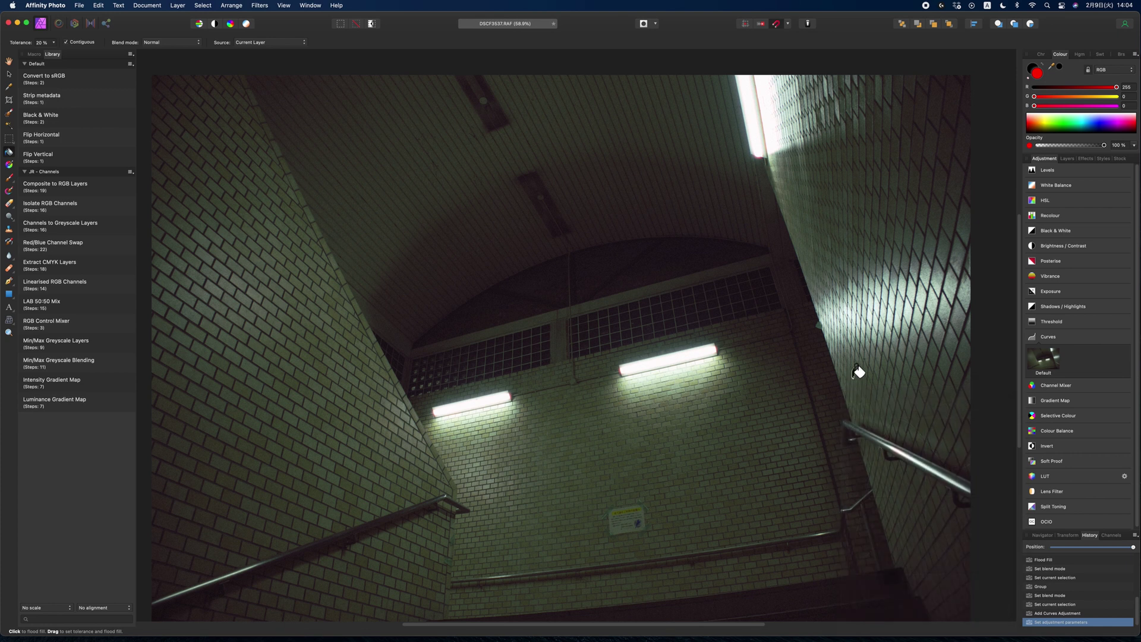
Add a Levels adjustment above the Curves adjustment with the white level at 41% and gamma at 0.373
click(1045, 169)
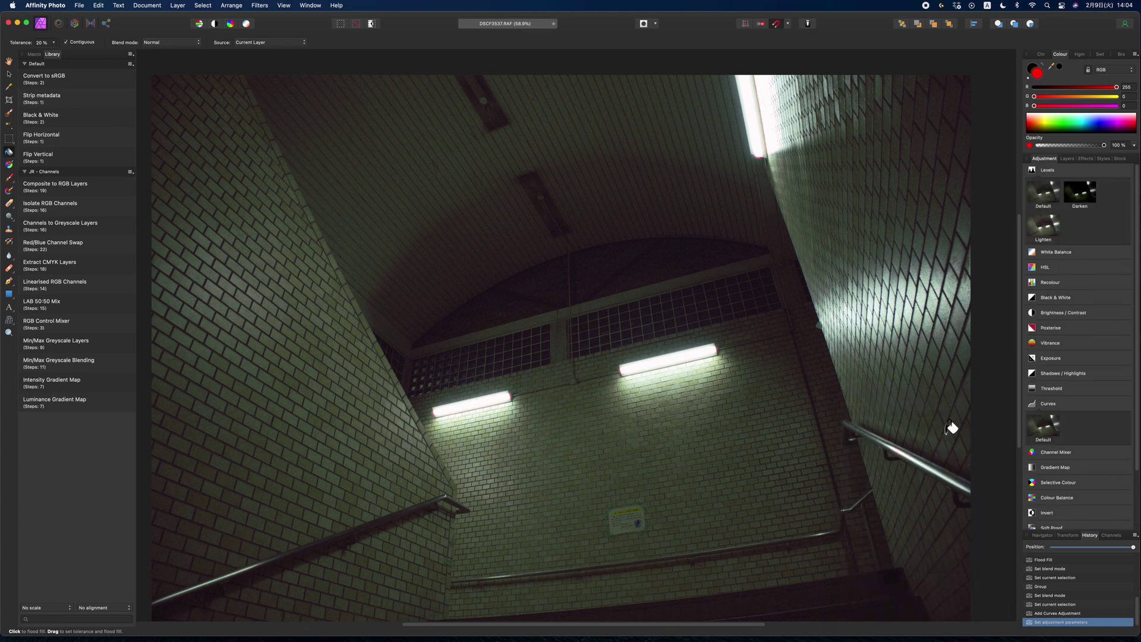
click(1048, 191)
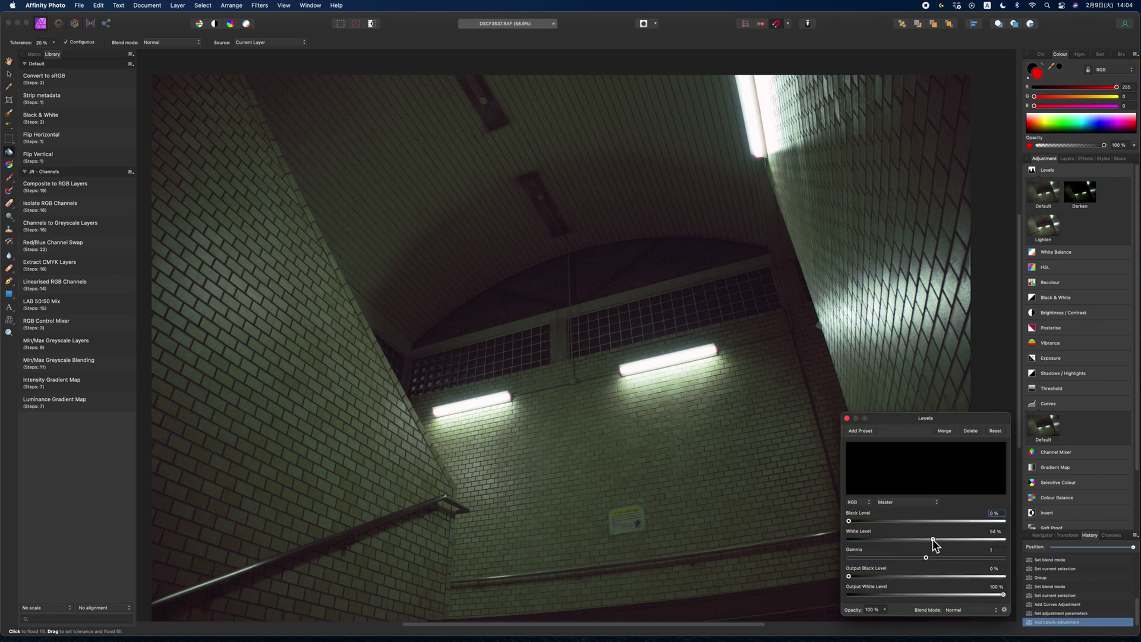
drag(933, 540, 877, 561)
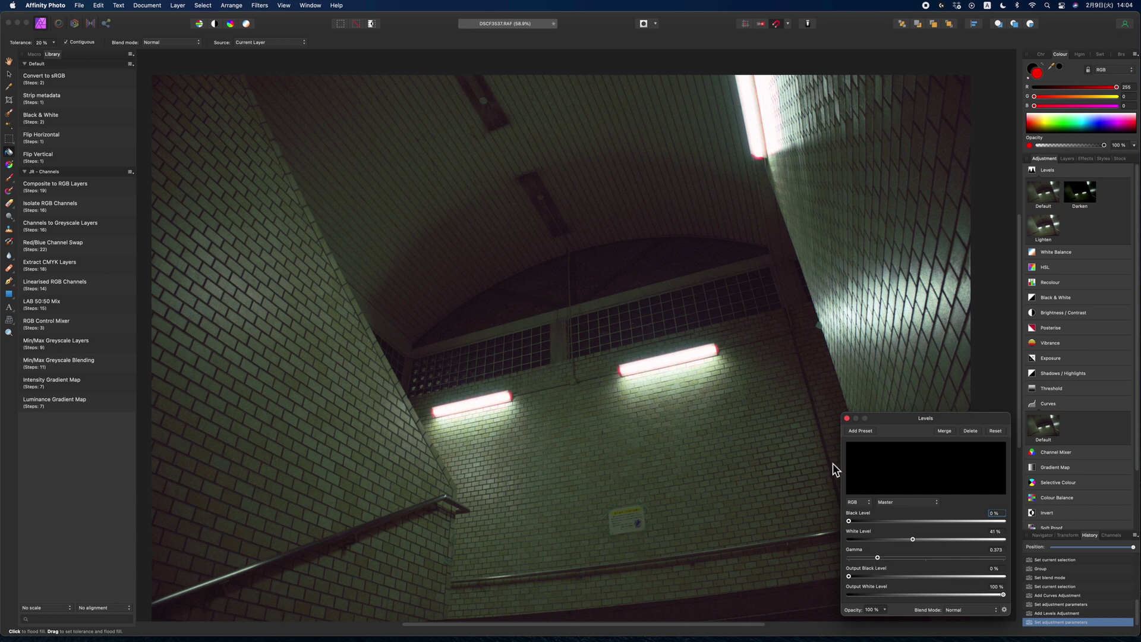
scroll(650, 369, up, 5)
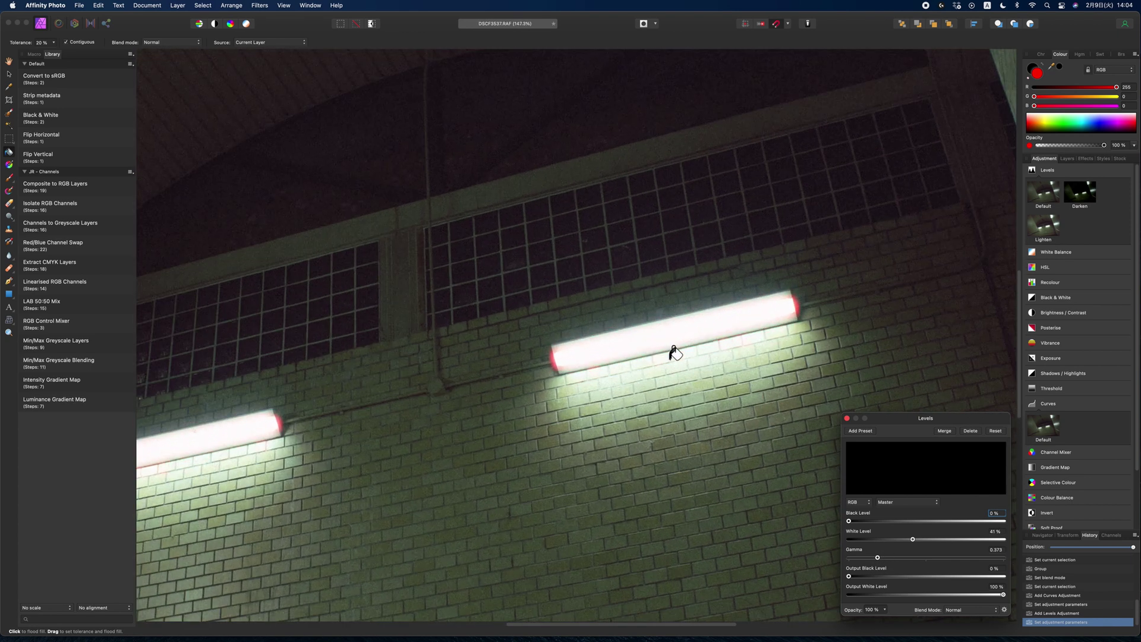
scroll(675, 353, up, 1)
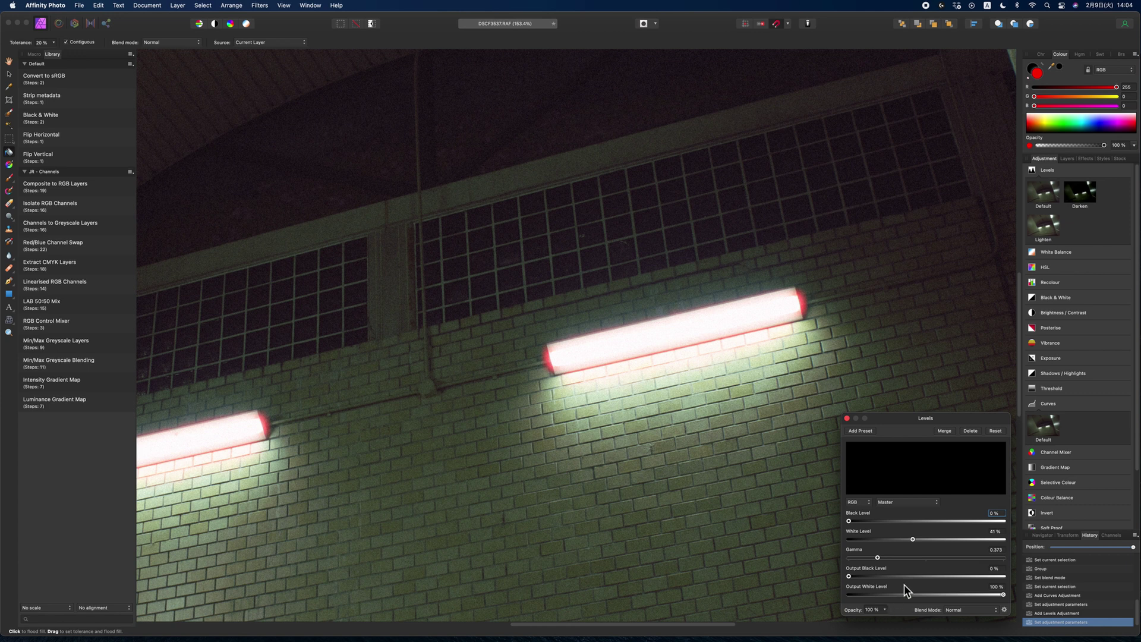
Lower the Levels adjustment's white level to about 36%, check the glow around the lights, and close the settings
click(907, 539)
scroll(576, 504, down, 6)
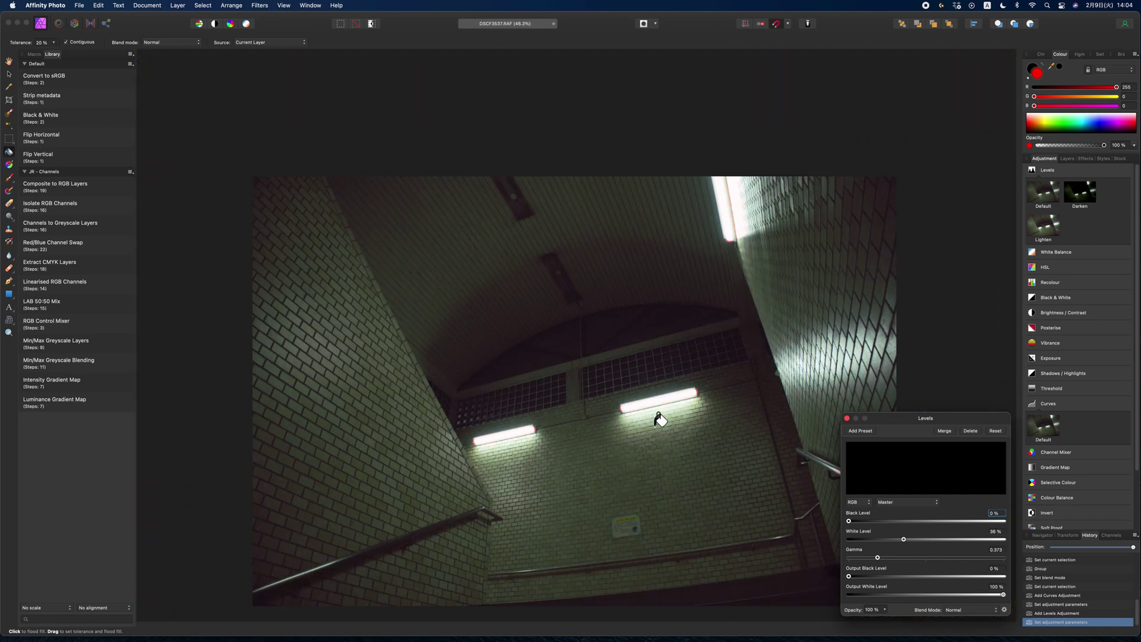
scroll(660, 426, up, 1)
drag(922, 420, 993, 422)
scroll(851, 479, up, 2)
scroll(851, 478, up, 3)
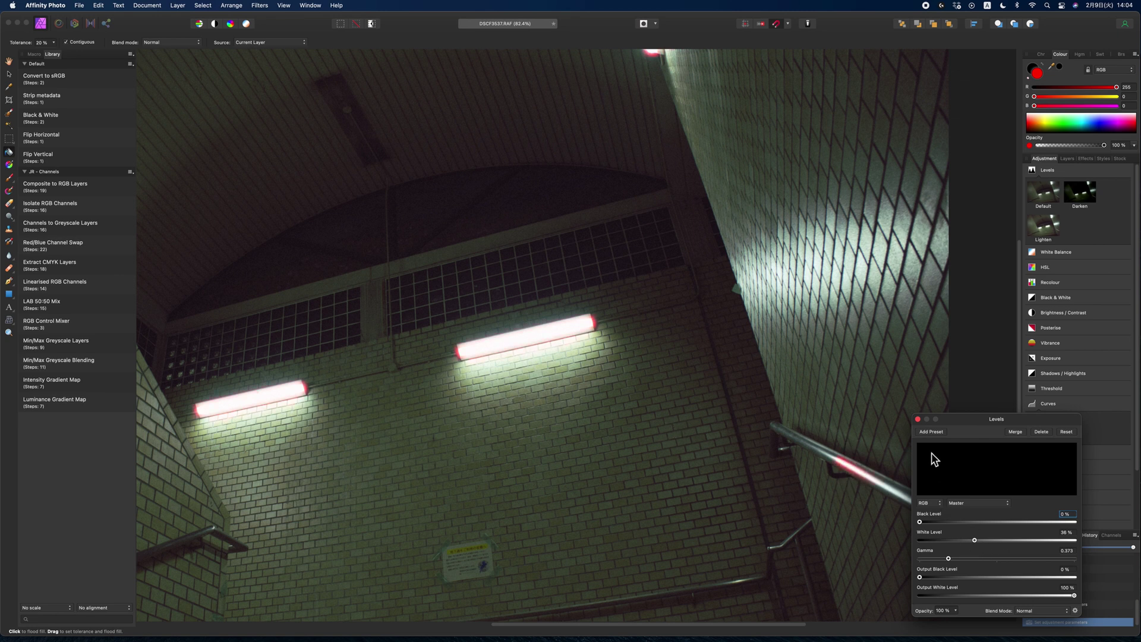
click(918, 419)
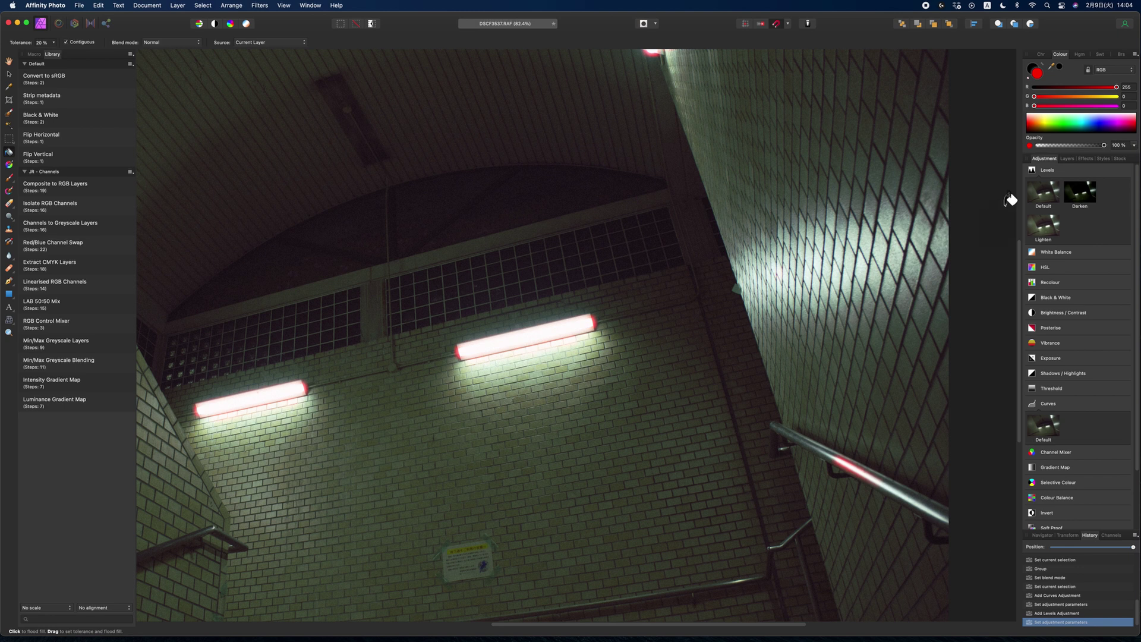
Apply a Gaussian Blur effect with a radius of about 1 px to the bottom Background layer
click(1067, 158)
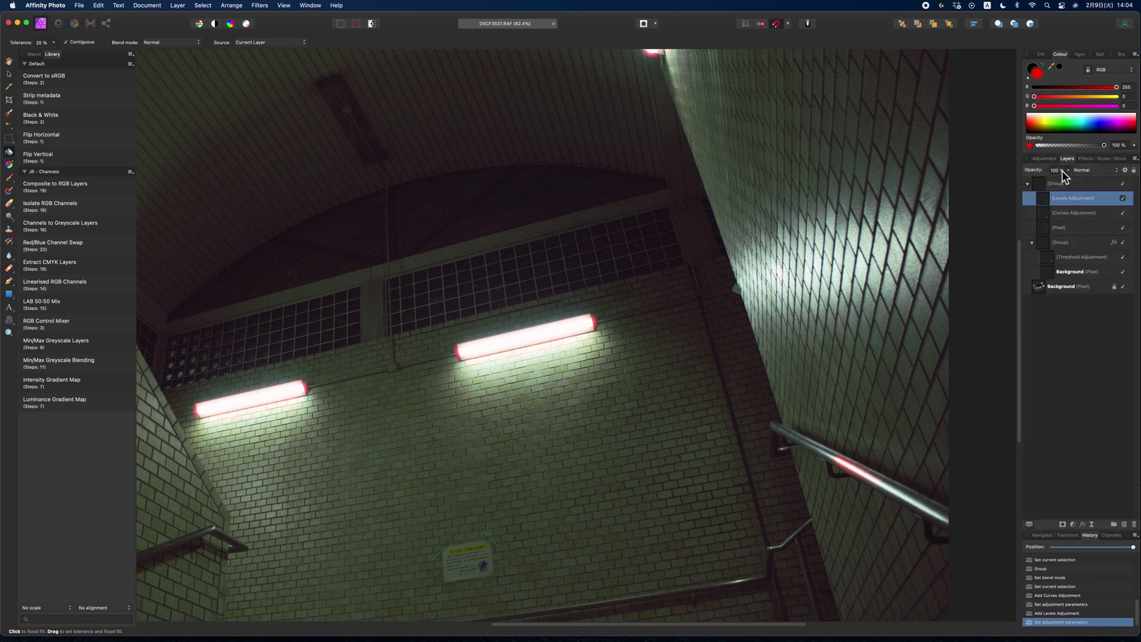
click(1046, 288)
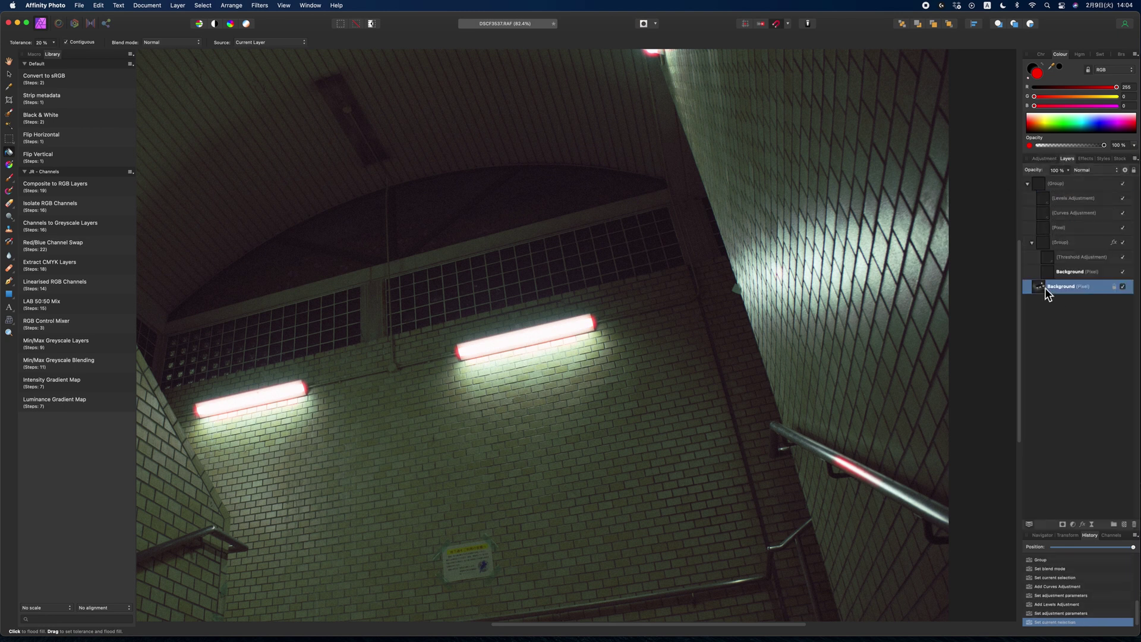
click(1085, 159)
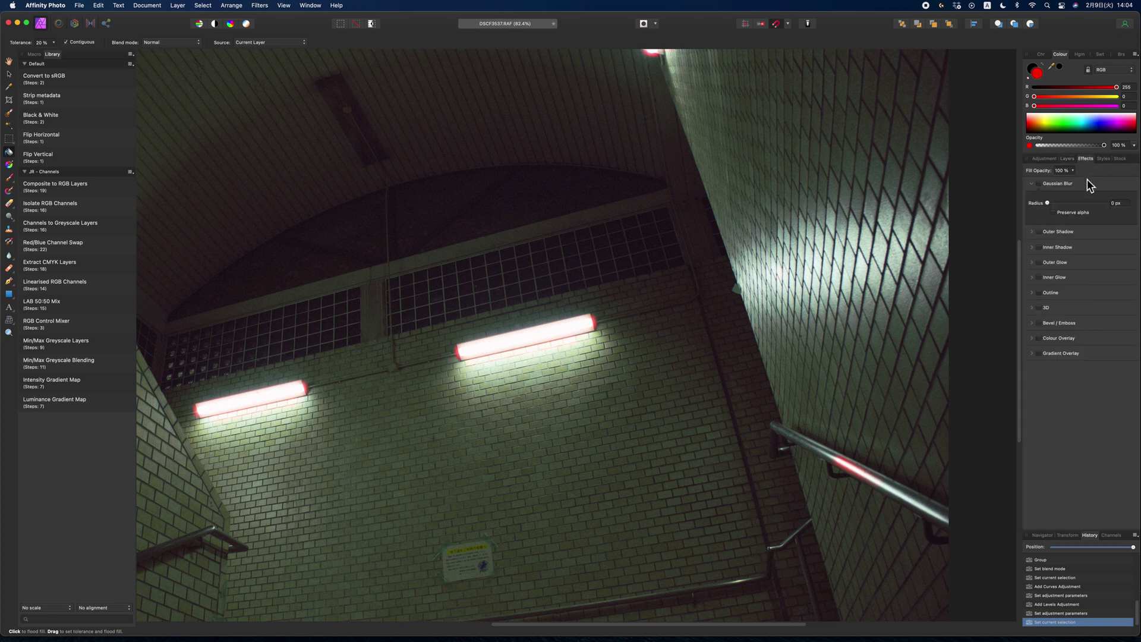
click(1040, 184)
drag(1051, 202, 1062, 204)
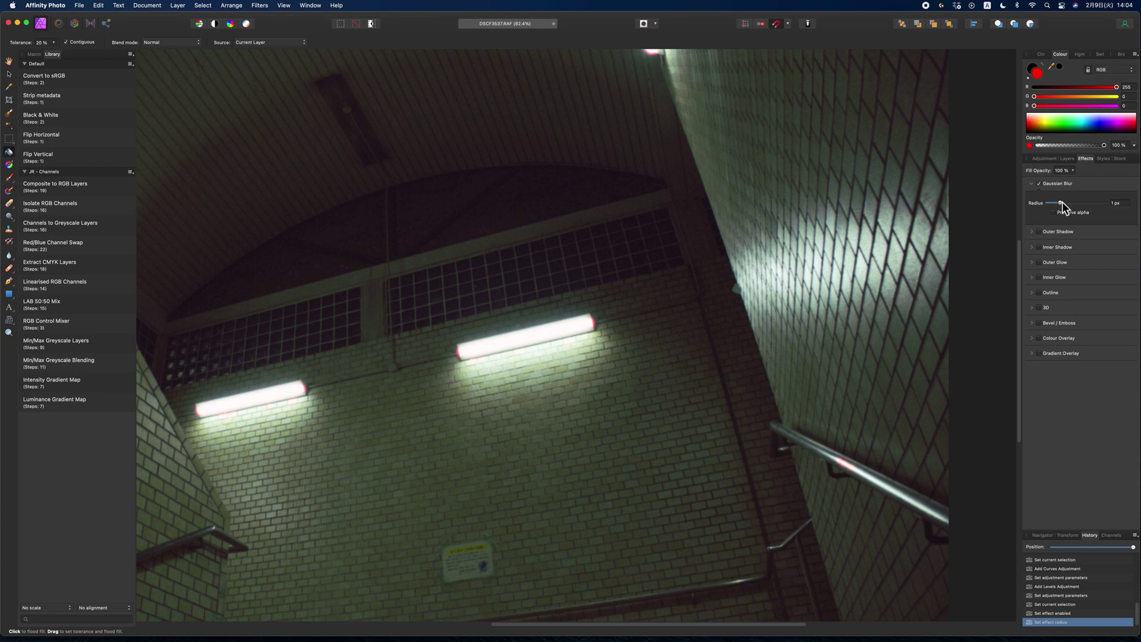
Compare the image around the lights with the Background layer's Gaussian Blur switched off and on
scroll(631, 465, up, 1)
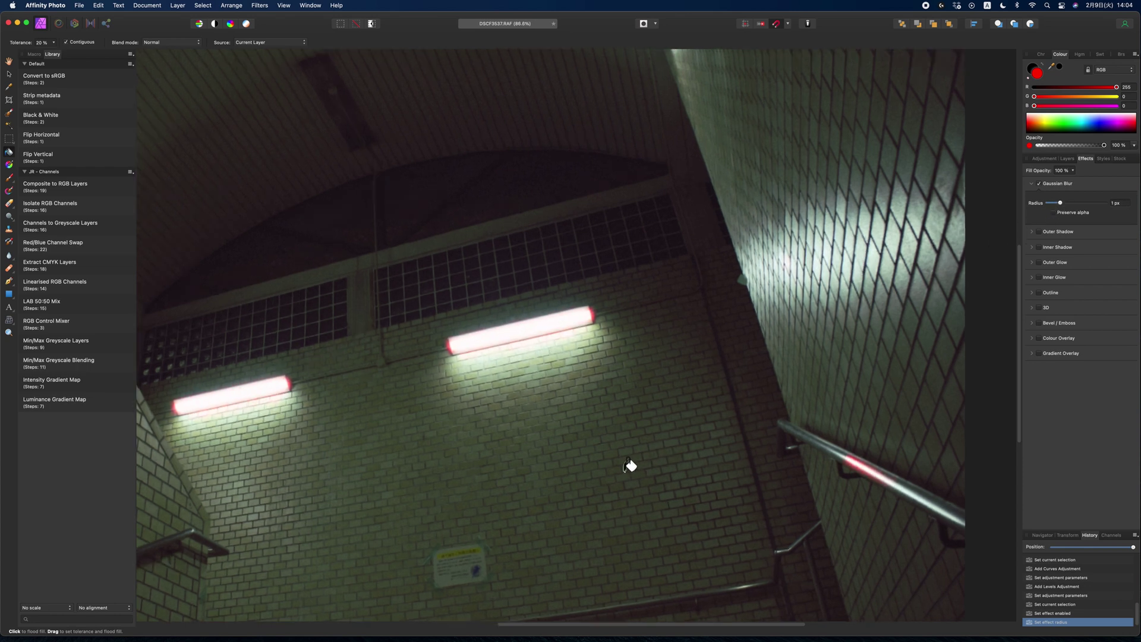
scroll(631, 465, up, 8)
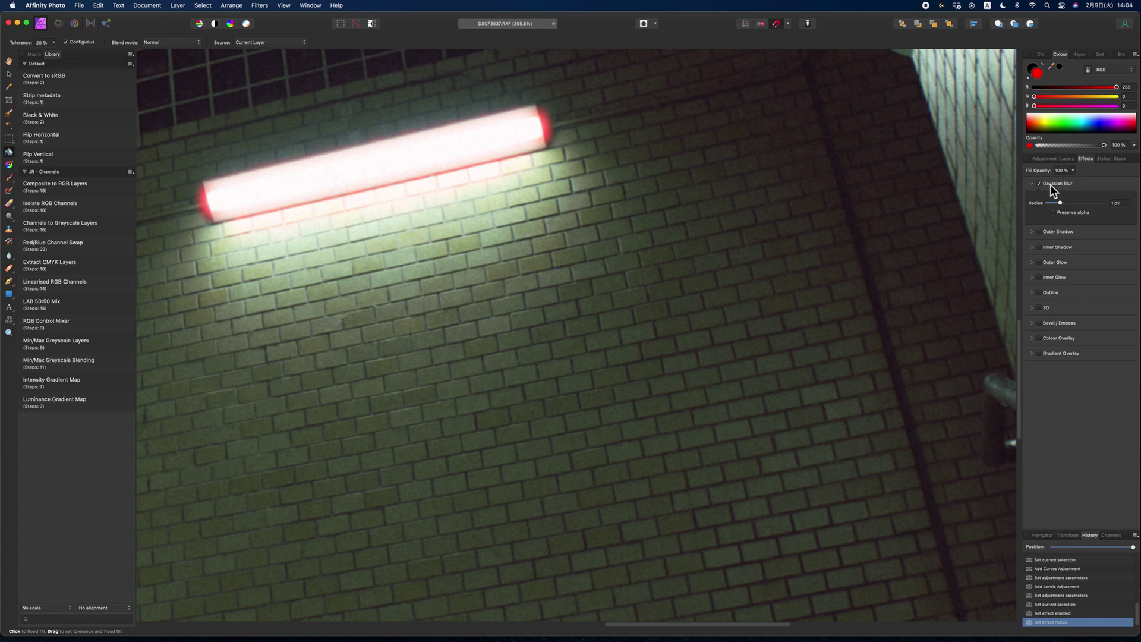
click(1038, 184)
click(1038, 184)
key(h)
scroll(621, 416, down, 10)
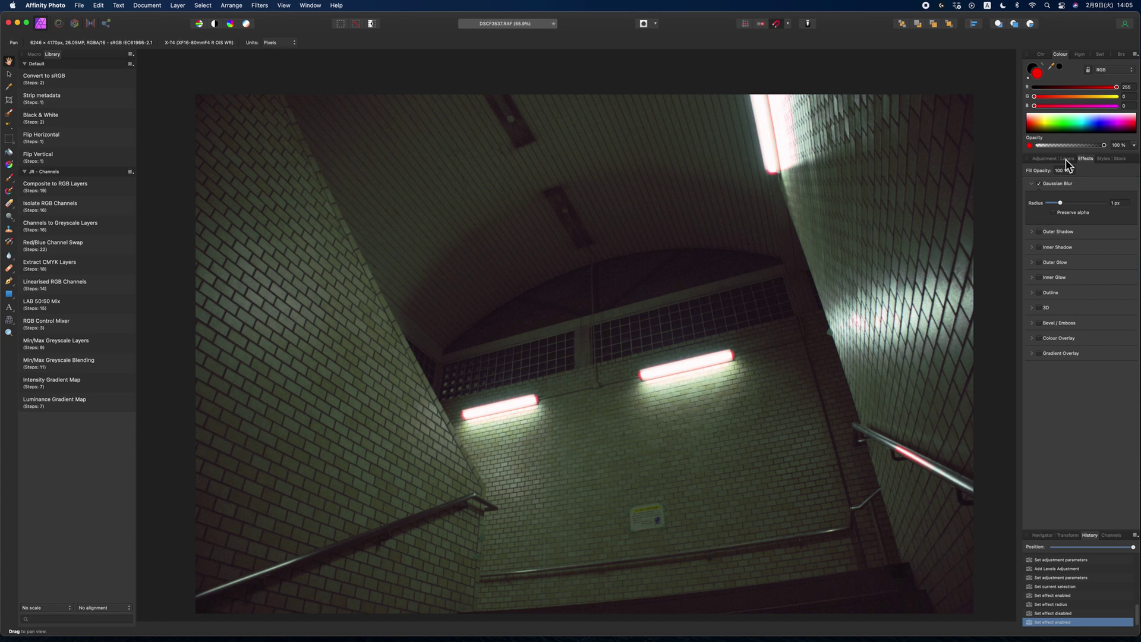
Duplicate the blurred Background layer and set the copy's blend mode to Lighten
click(1066, 160)
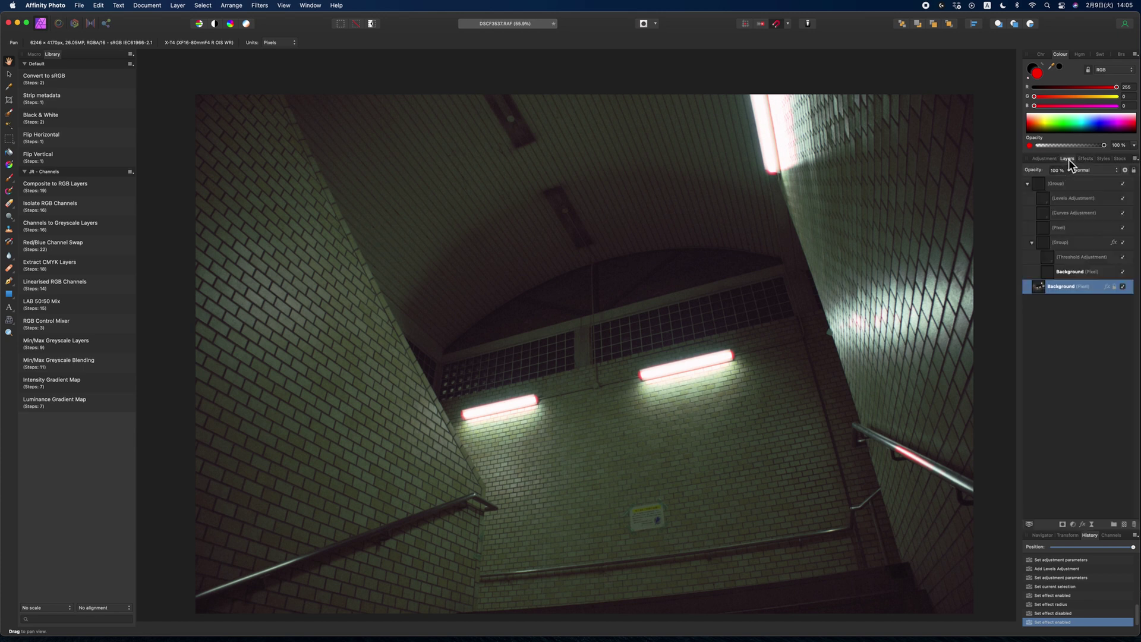
right_click(1075, 286)
click(1067, 369)
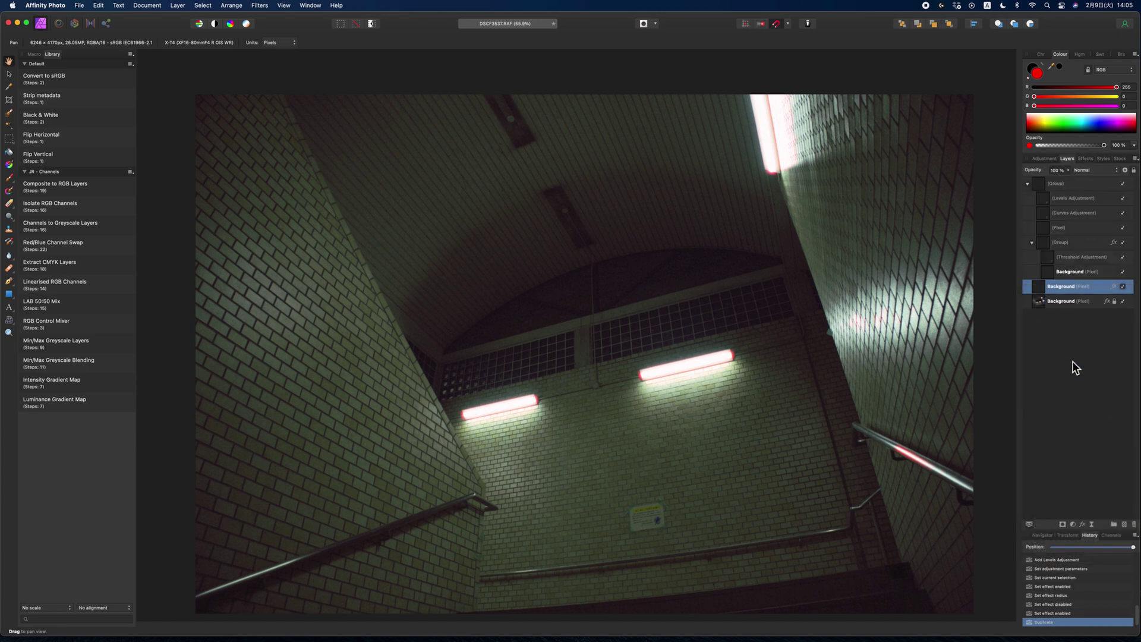
click(1088, 170)
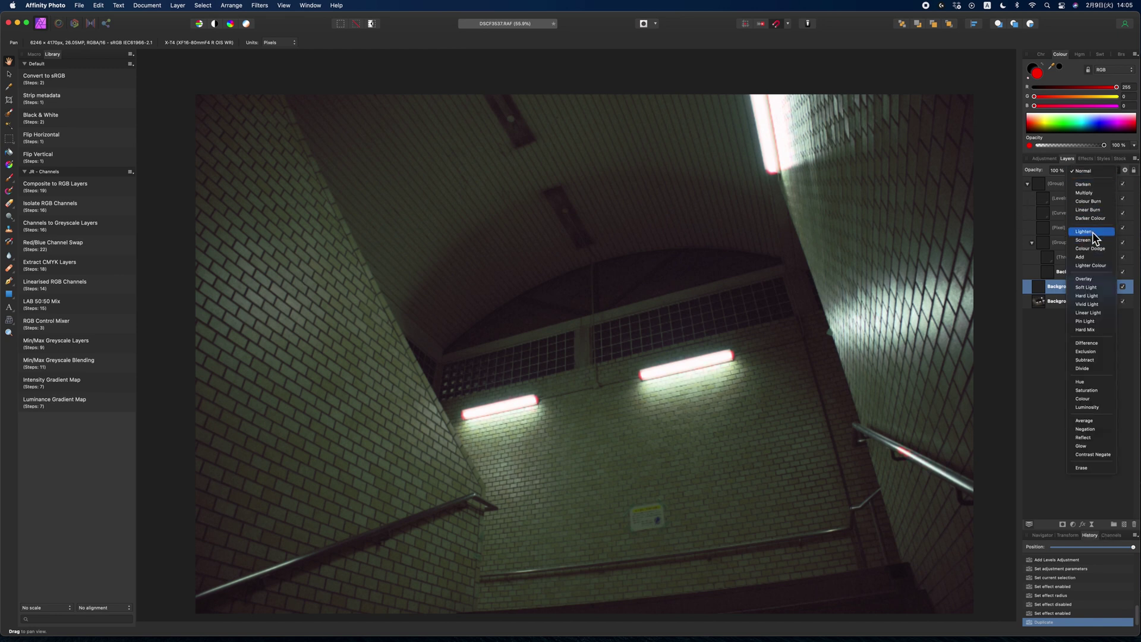
click(1092, 232)
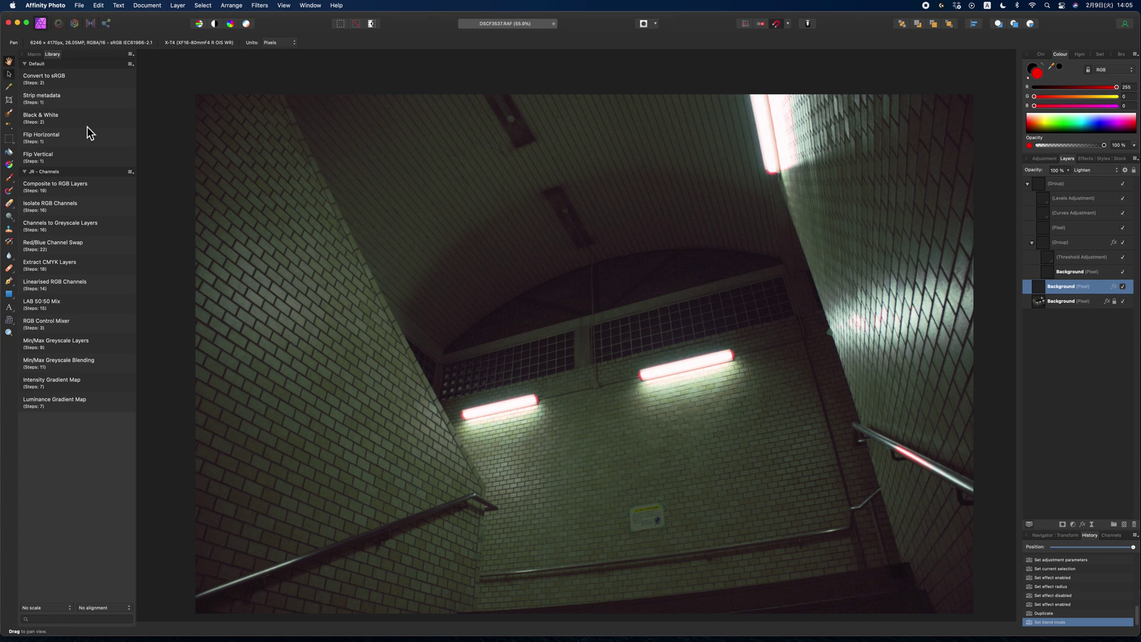
Nudge the Lighten copy of the Background slightly out of alignment with the original using the Move tool
key(v)
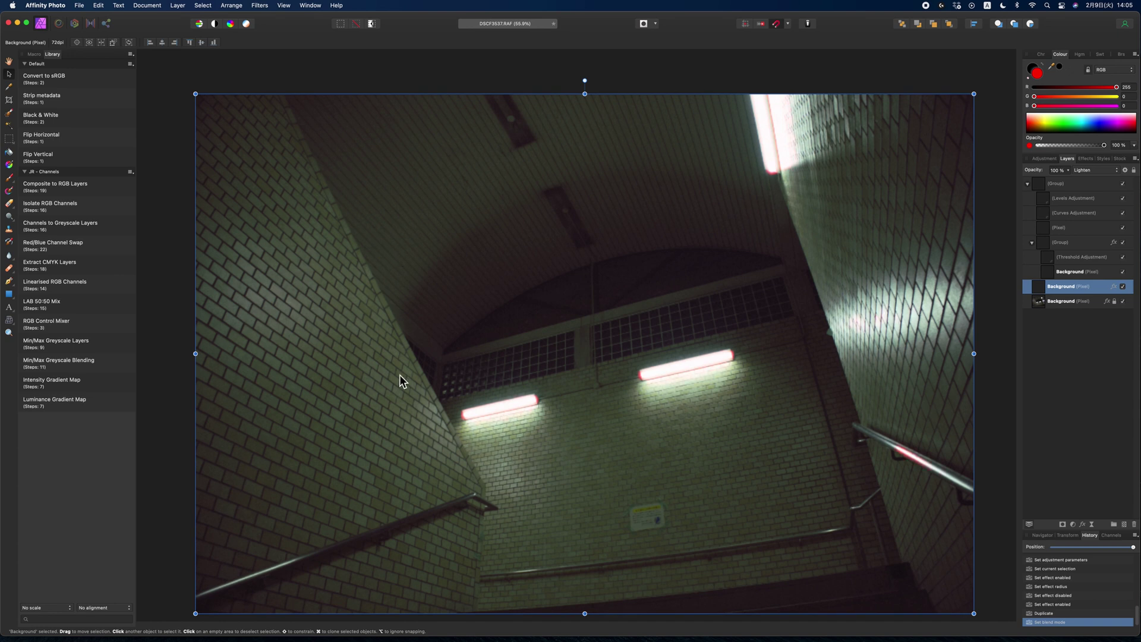
click(9, 60)
scroll(641, 482, up, 5)
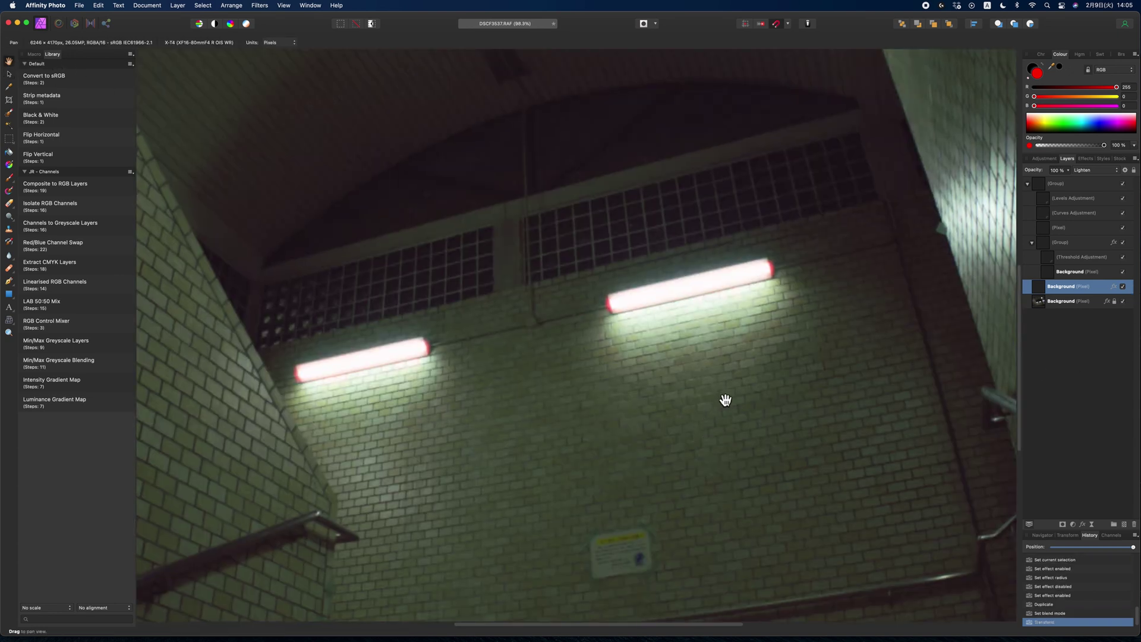
scroll(725, 399, up, 8)
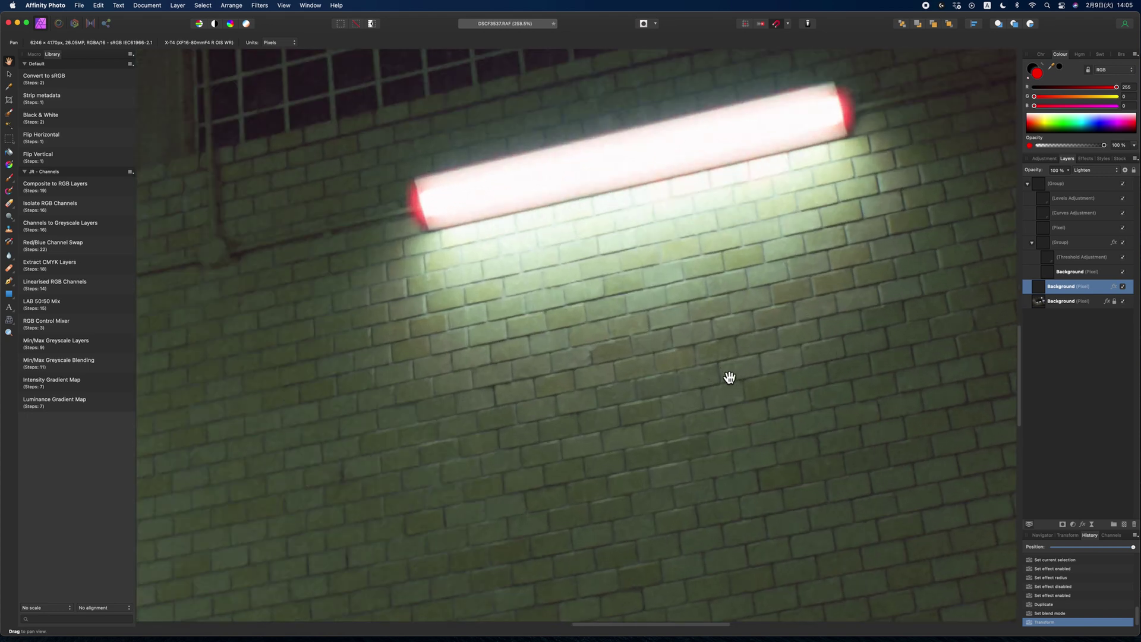
Compare the image with the offset Lighten copy hidden and shown, close up and in full view
click(1122, 286)
click(1123, 287)
click(1122, 286)
click(1122, 286)
scroll(810, 381, down, 4)
scroll(810, 381, down, 3)
drag(812, 407, 784, 412)
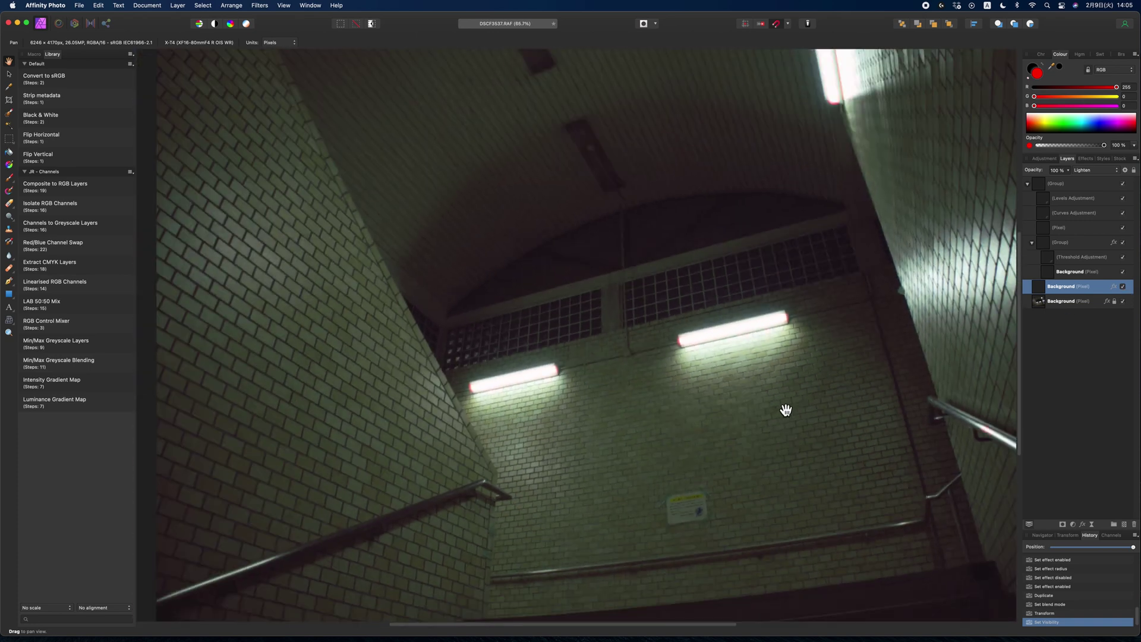
scroll(786, 408, down, 2)
drag(776, 364, 725, 382)
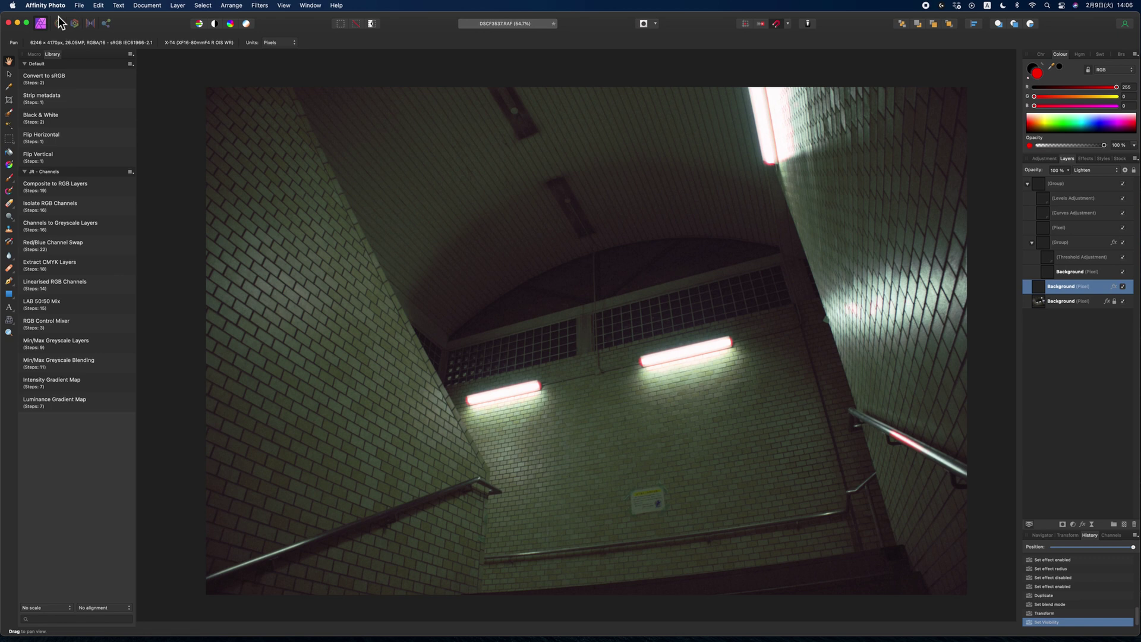
Start exporting the finished image
click(79, 6)
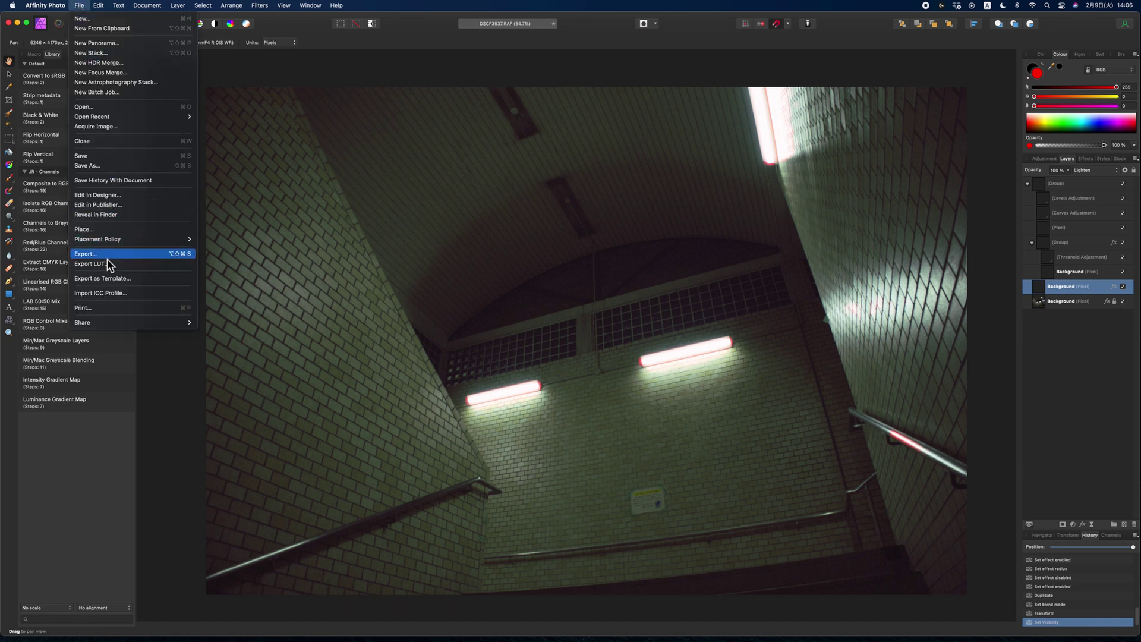